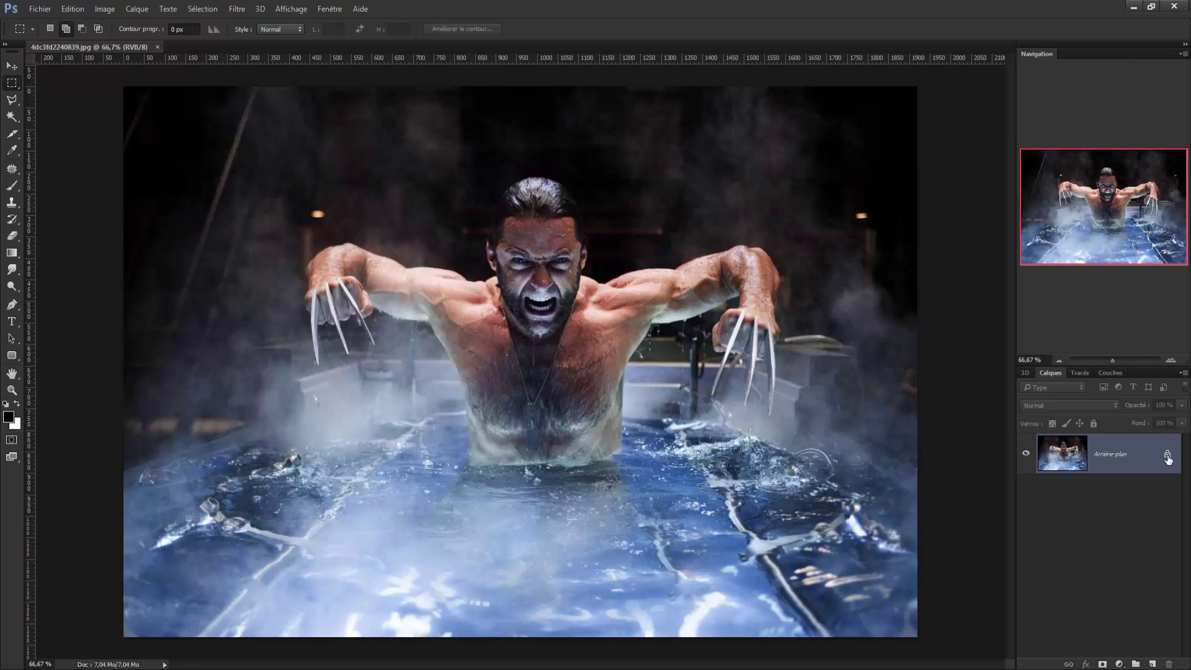
Unlock the Arrière-plan background layer so the photo becomes an editable layer, Calque 0
{"action": "left_click", "coordinate": [1168, 457]}
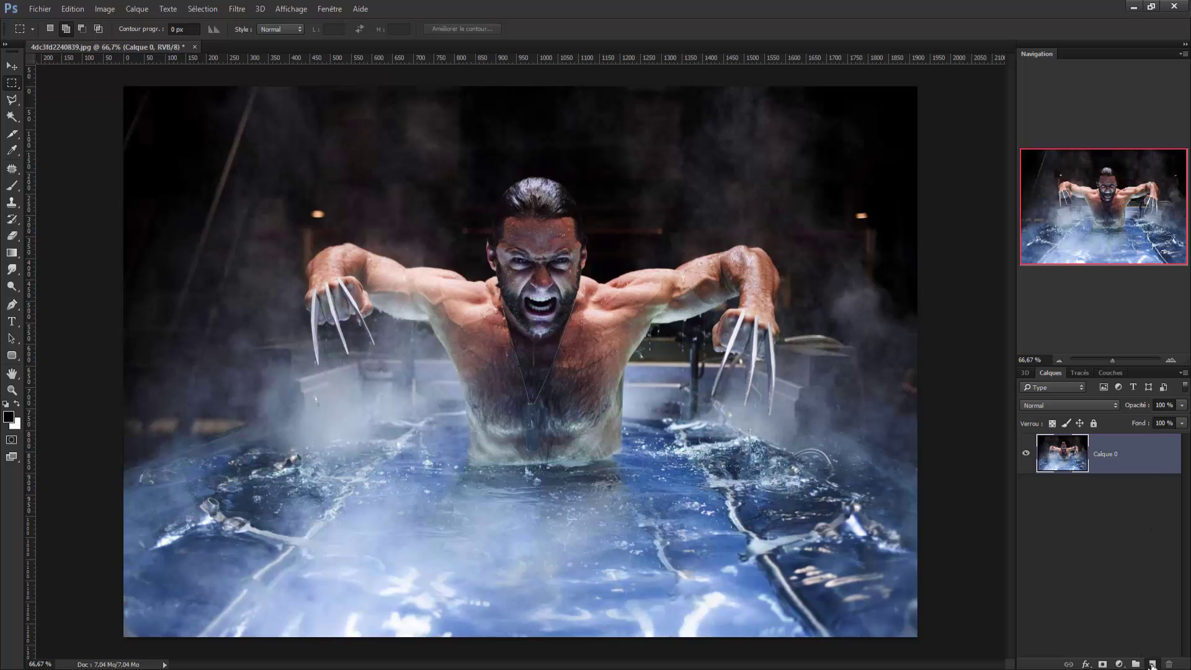
On a new layer, fill a roughly 349×400 px rectangle near the upper left with black
{"action": "left_click", "coordinate": [1152, 664]}
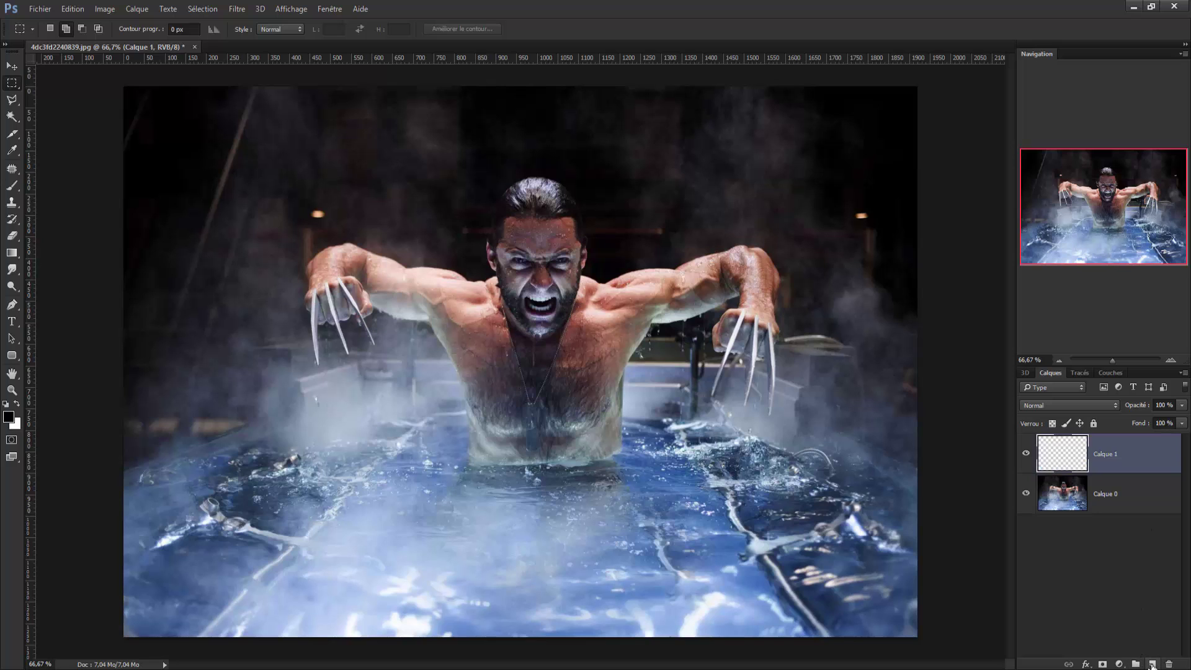
{"action": "right_click", "coordinate": [12, 82]}
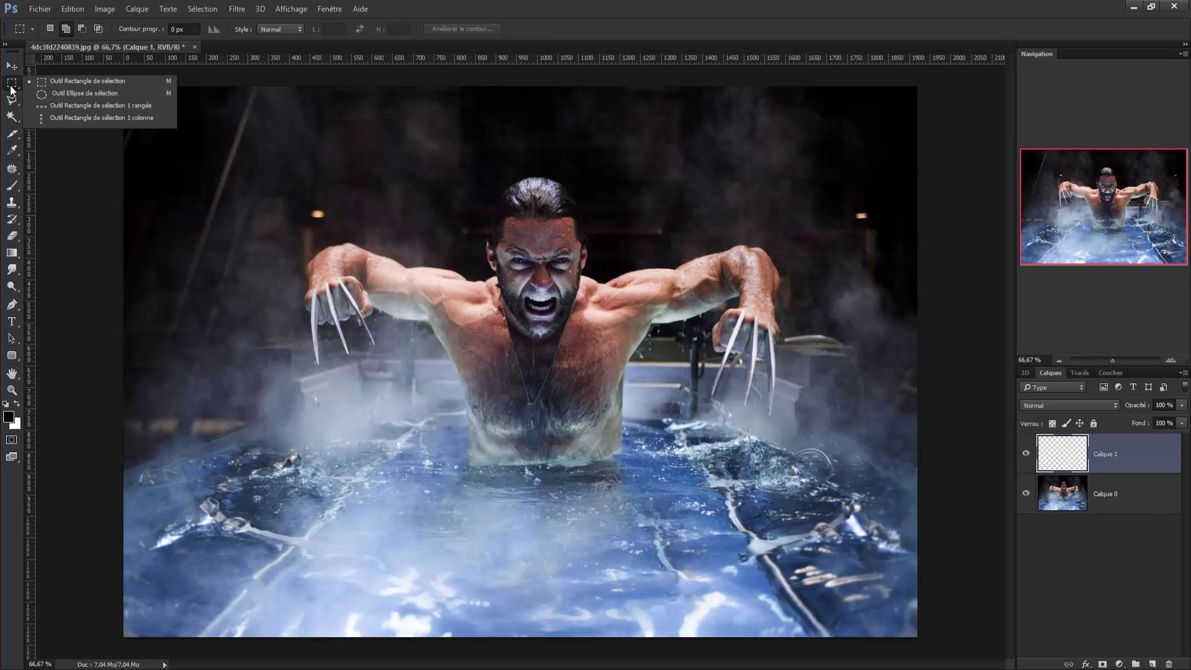
{"action": "left_click", "coordinate": [77, 80]}
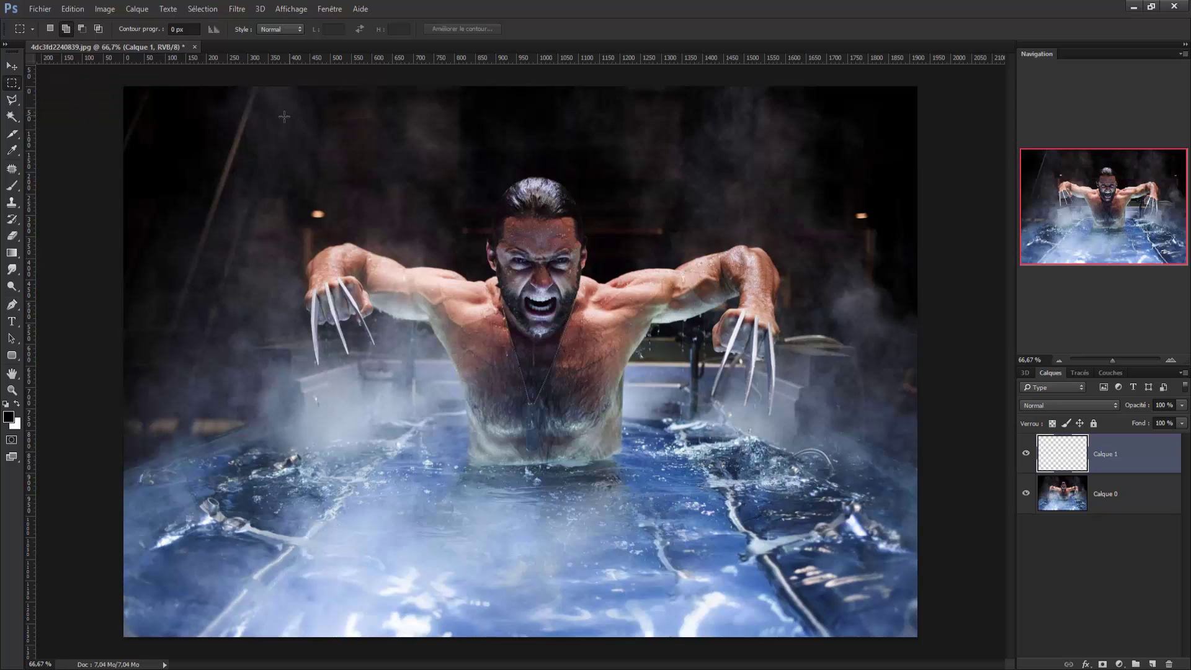
{"action": "left_click_drag", "start_coordinate": [284, 116], "coordinate": [413, 279]}
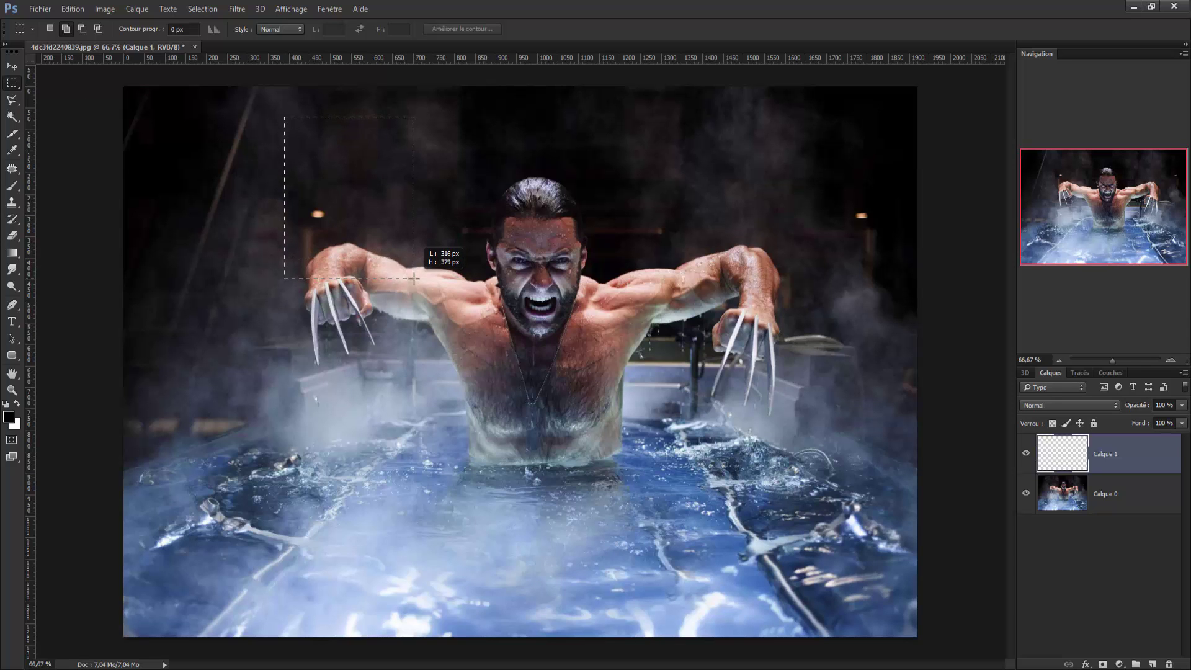
{"action": "left_click_drag", "start_coordinate": [414, 279], "coordinate": [428, 288]}
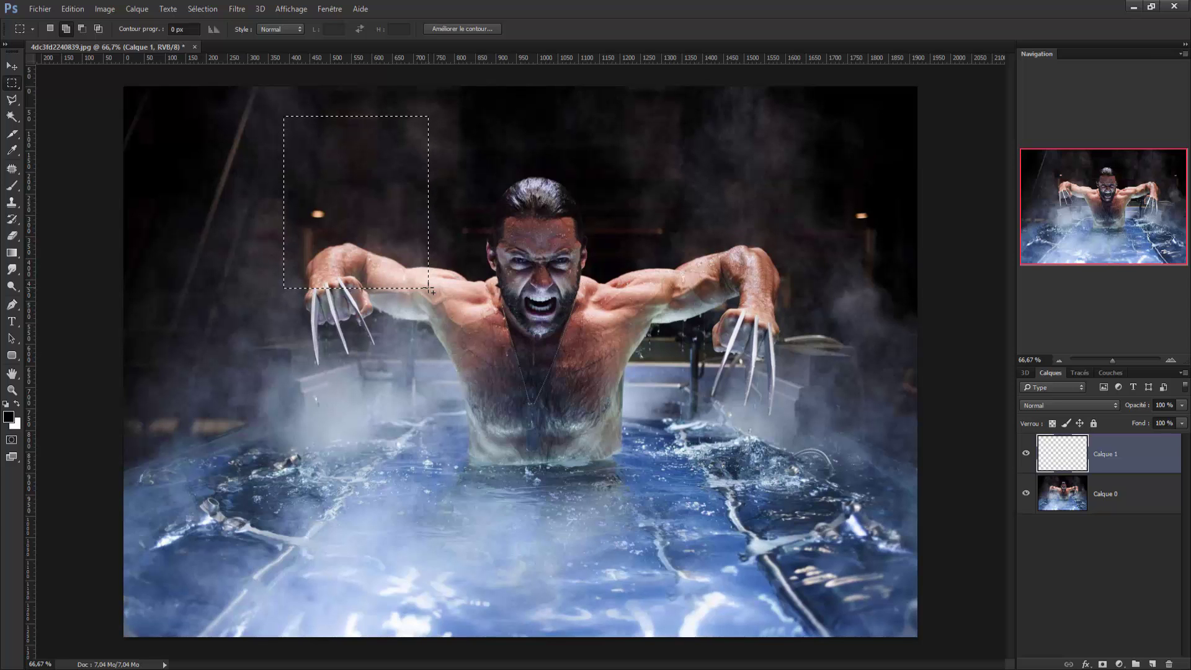
{"action": "key", "text": "alt+Delete"}
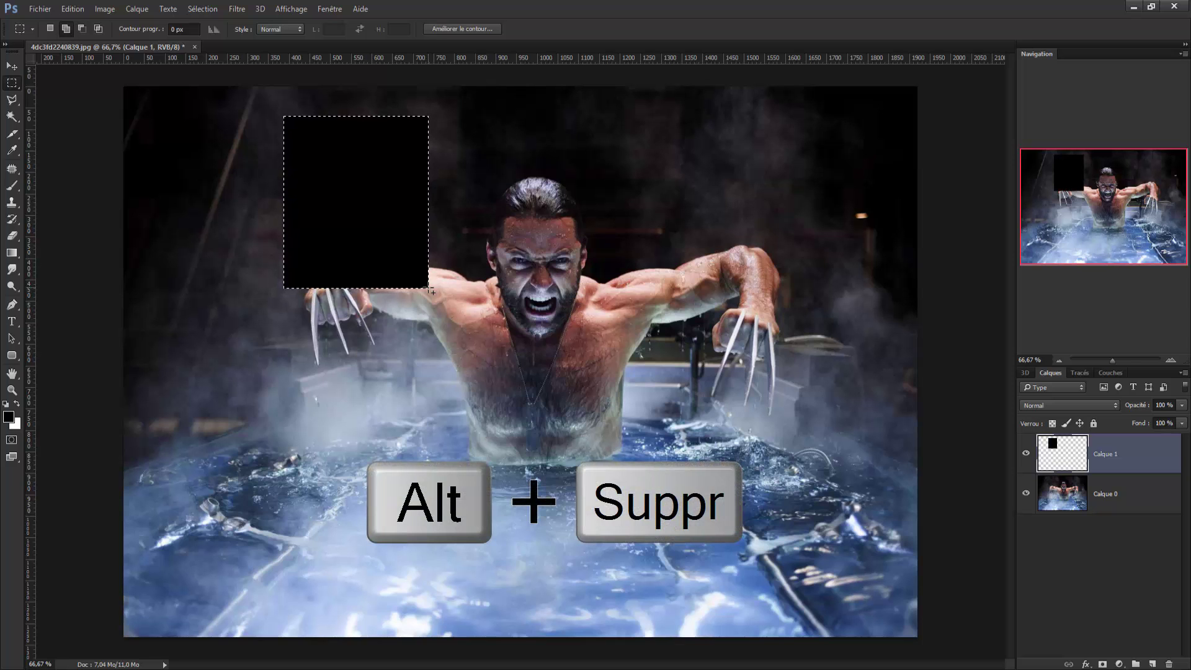
Save the black rectangle as a preset named 'Polaroid 2' from the Edition menu
{"action": "left_click", "coordinate": [72, 9]}
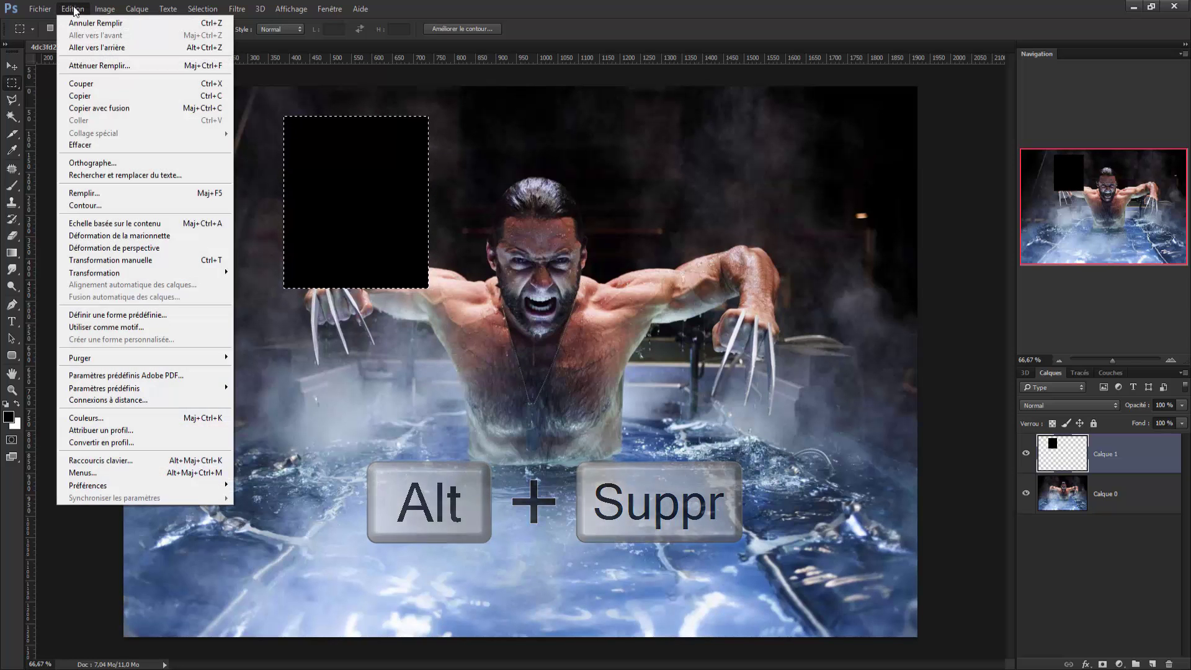
{"action": "left_click", "coordinate": [91, 315]}
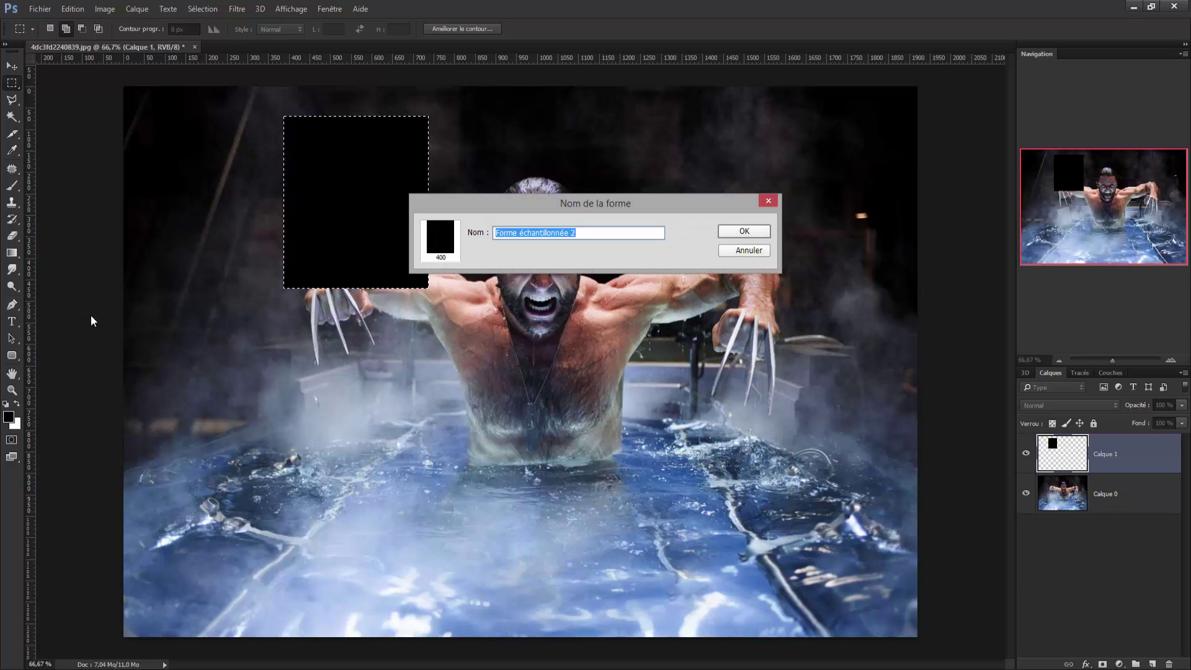
{"action": "type", "text": "Polaro"}
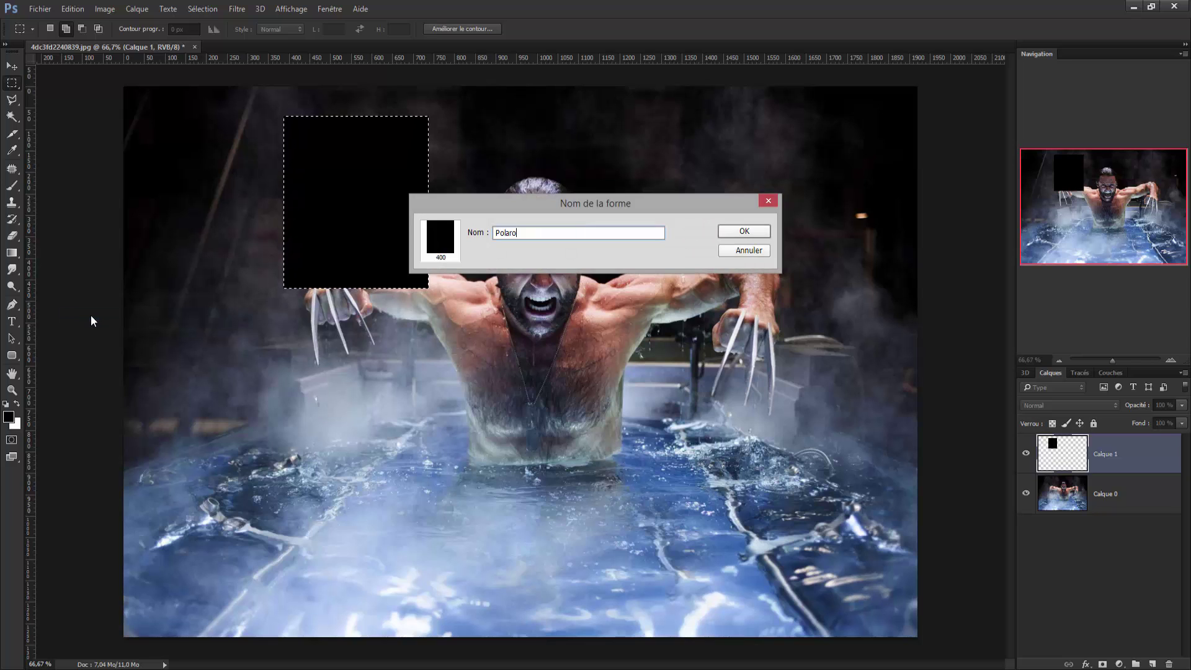
{"action": "type", "text": "id 2"}
{"action": "left_click", "coordinate": [738, 231]}
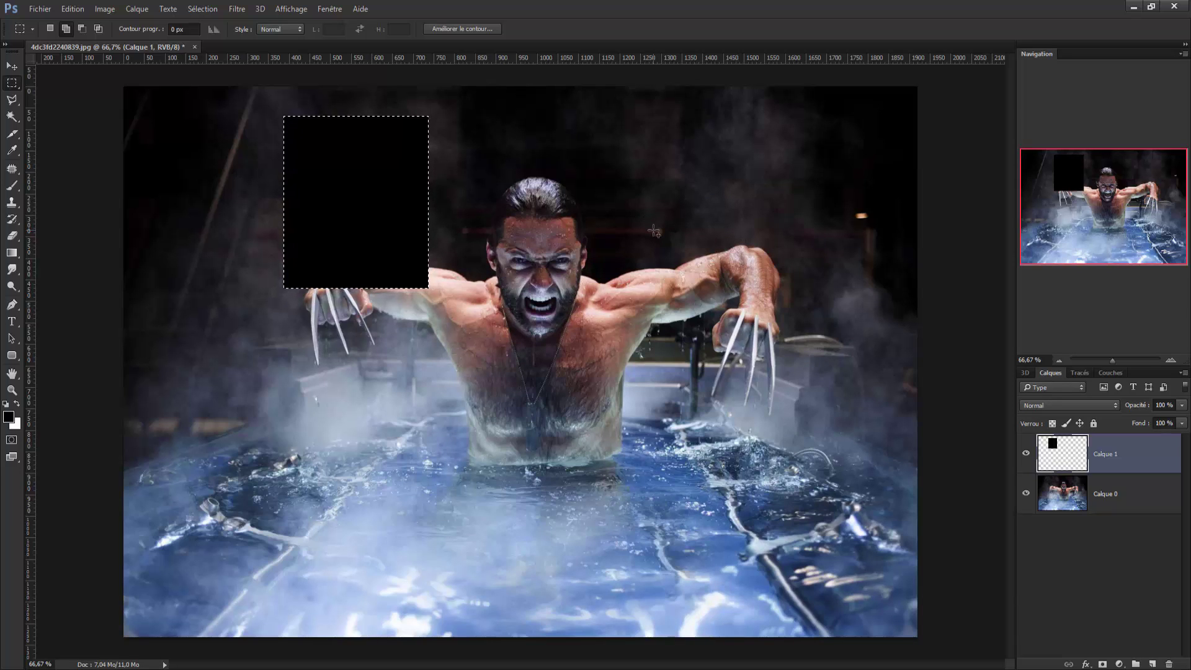
Delete the black rectangle layer, duplicate the photo layer, and fill the original Calque 0 with white
{"action": "key", "text": "ctrl+d"}
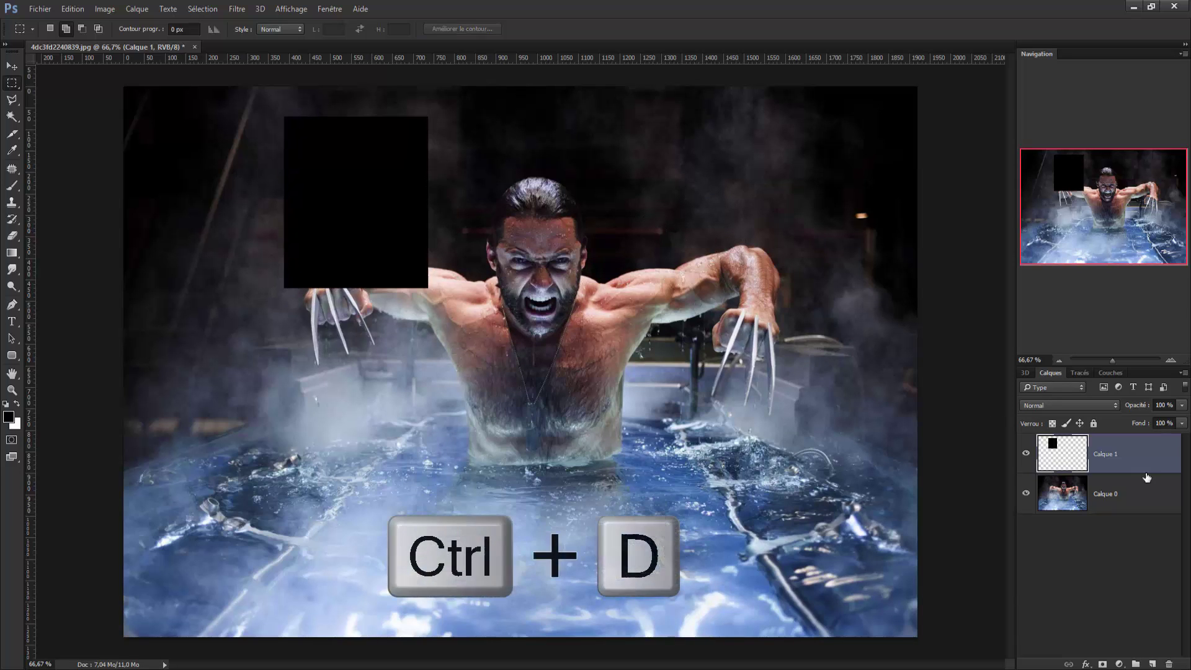
{"action": "left_click_drag", "start_coordinate": [1144, 459], "coordinate": [1169, 663]}
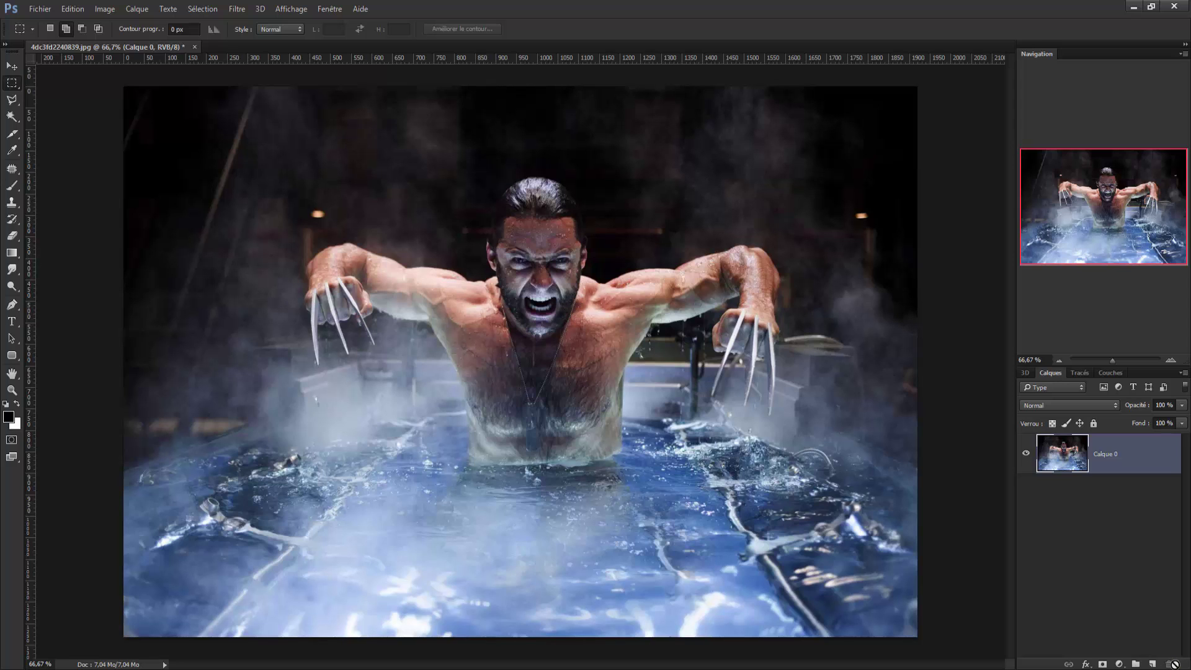
{"action": "key", "text": "ctrl+j"}
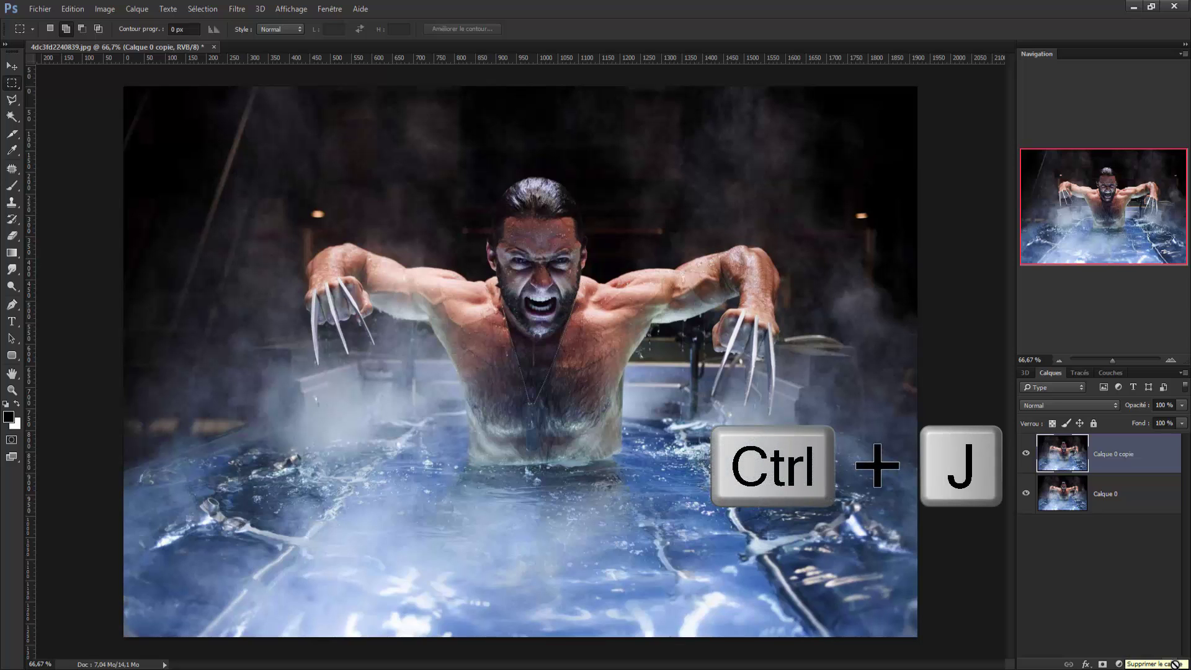
{"action": "left_click", "coordinate": [1124, 500]}
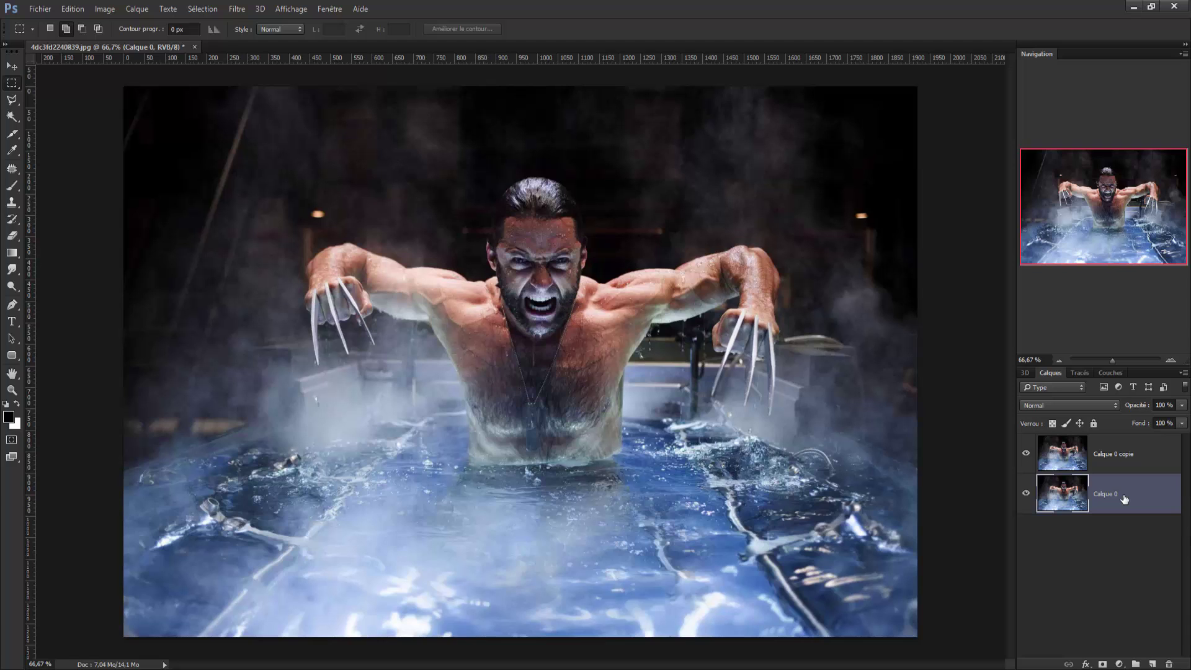
{"action": "key", "text": "x"}
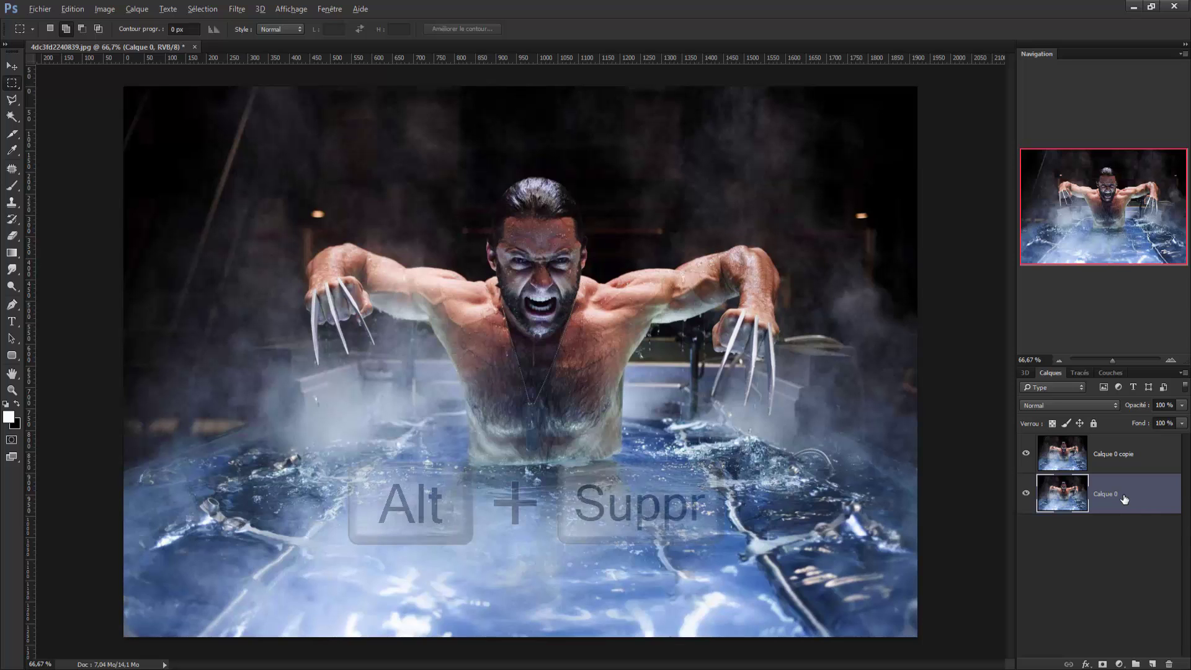
{"action": "key", "text": "alt+Delete"}
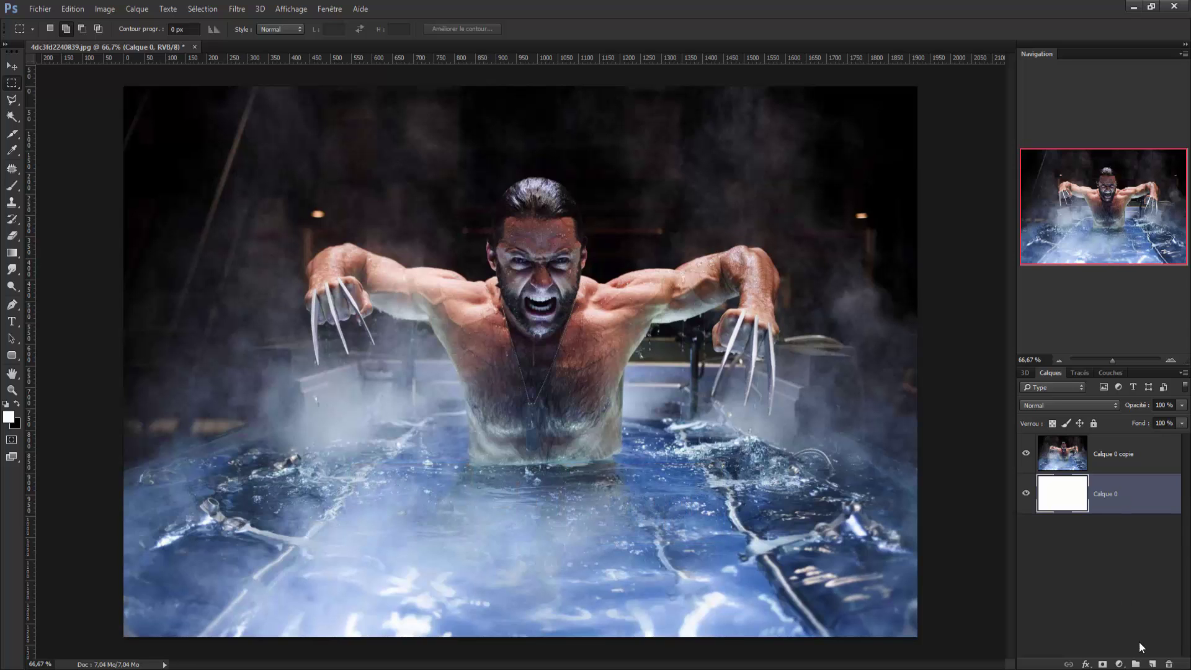
Clip Calque 0 copie to a new empty Calque 1 below it, and select Calque 1
{"action": "left_click", "coordinate": [1151, 664]}
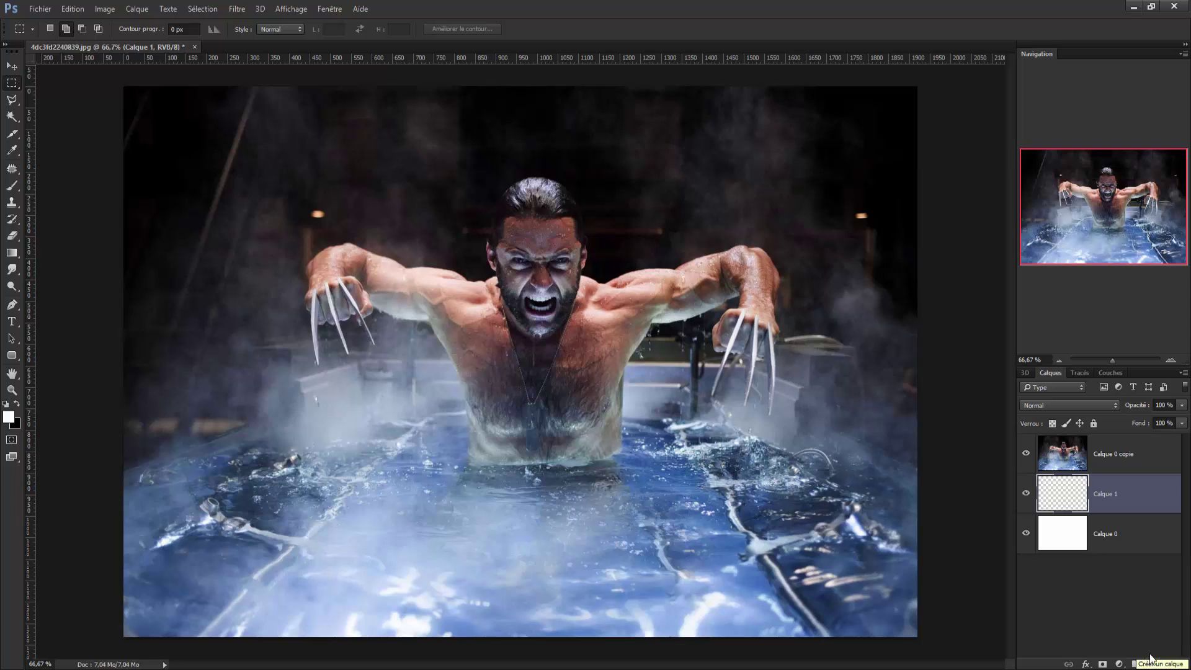
{"action": "left_click", "coordinate": [1128, 452]}
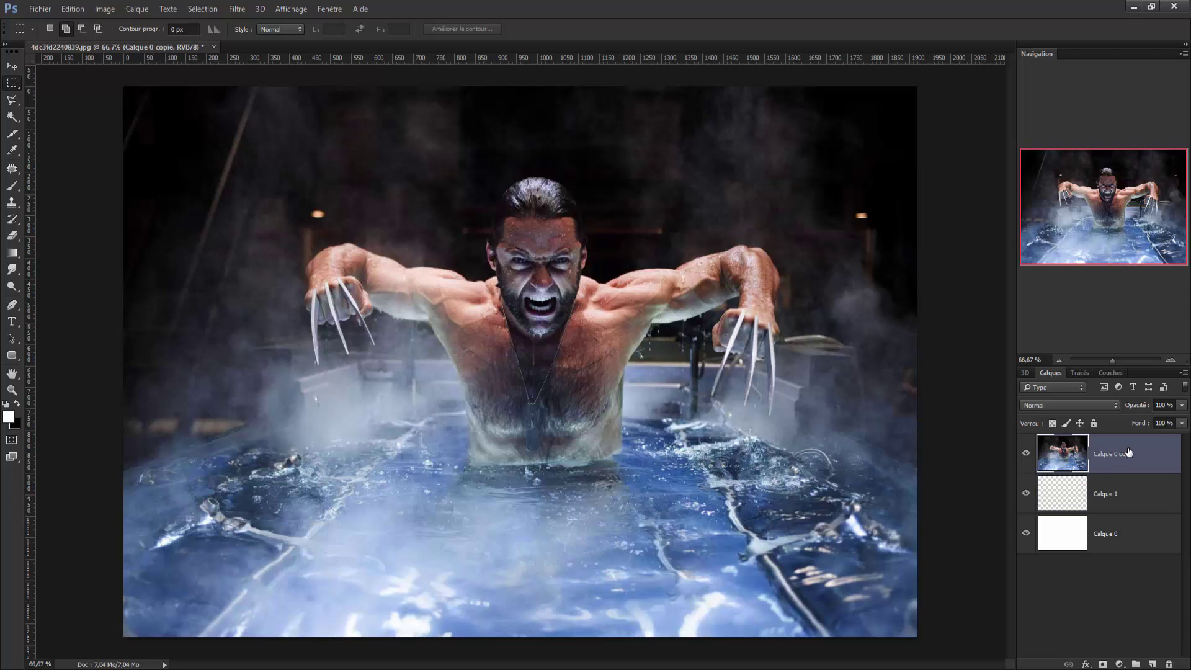
{"action": "key", "text": "ctrl+alt+g"}
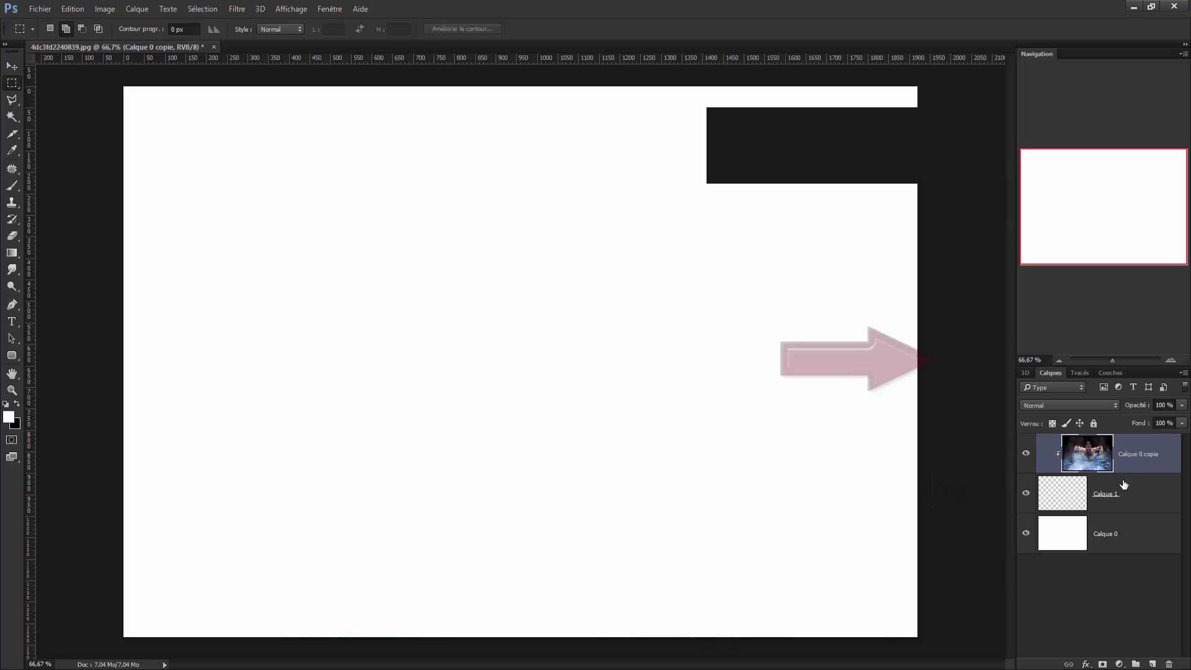
{"action": "left_click", "coordinate": [1130, 503]}
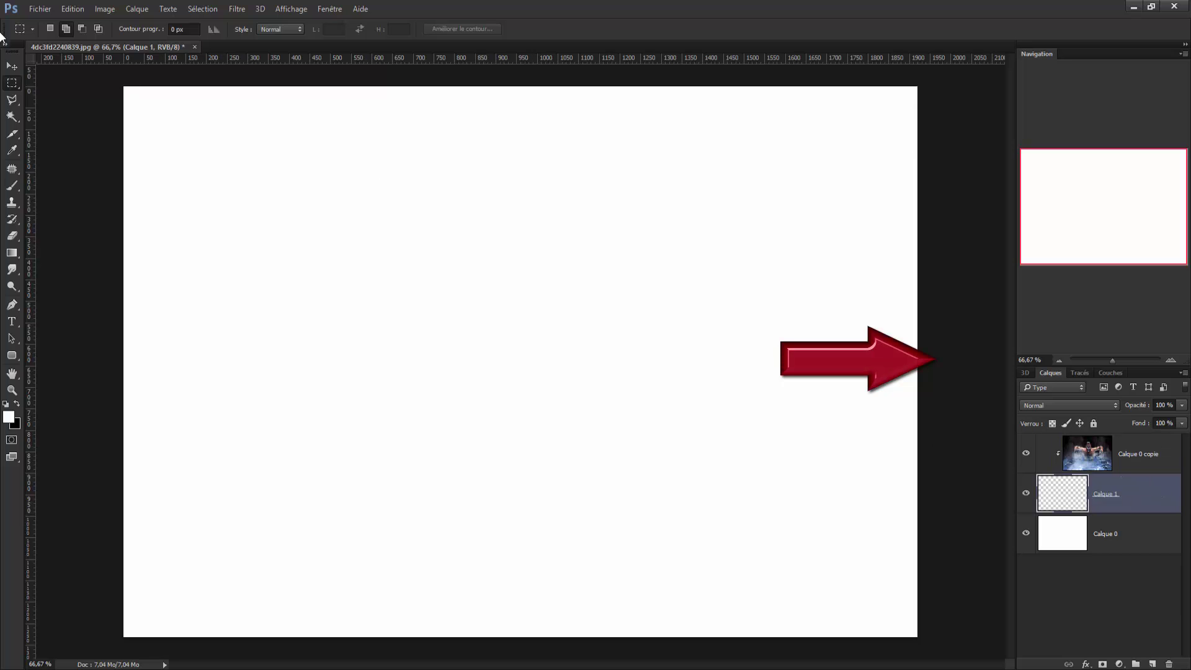
Load the Brush tool with the Polaroid 2 preset at 400 px
{"action": "left_click", "coordinate": [10, 188]}
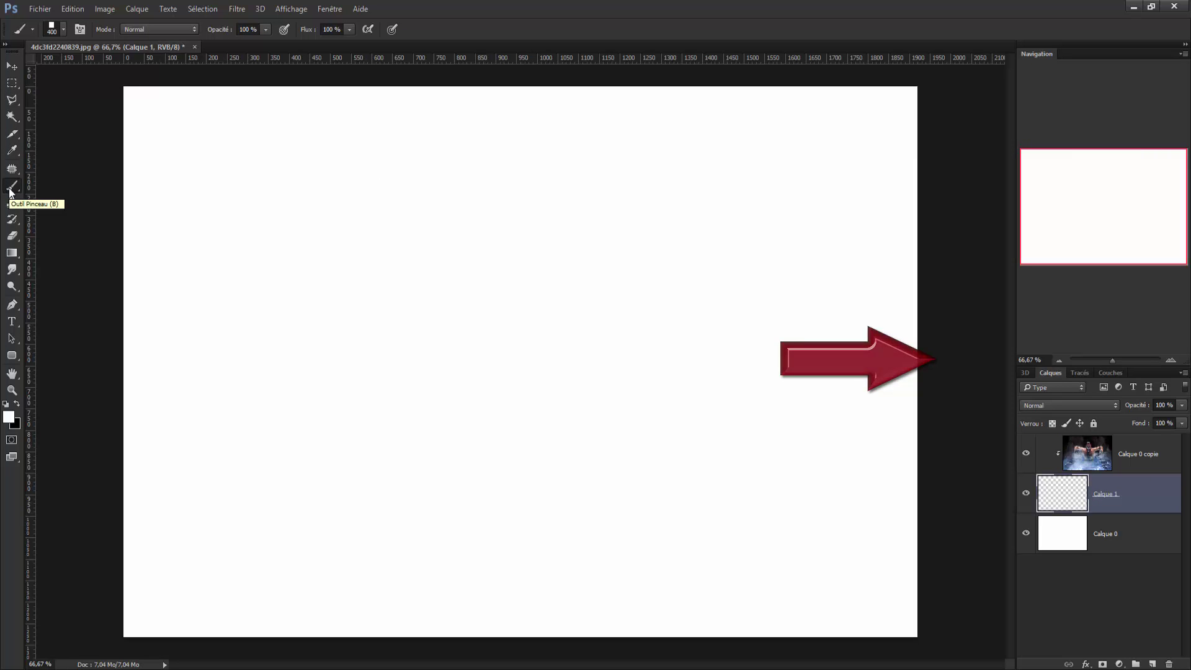
{"action": "left_click", "coordinate": [64, 28]}
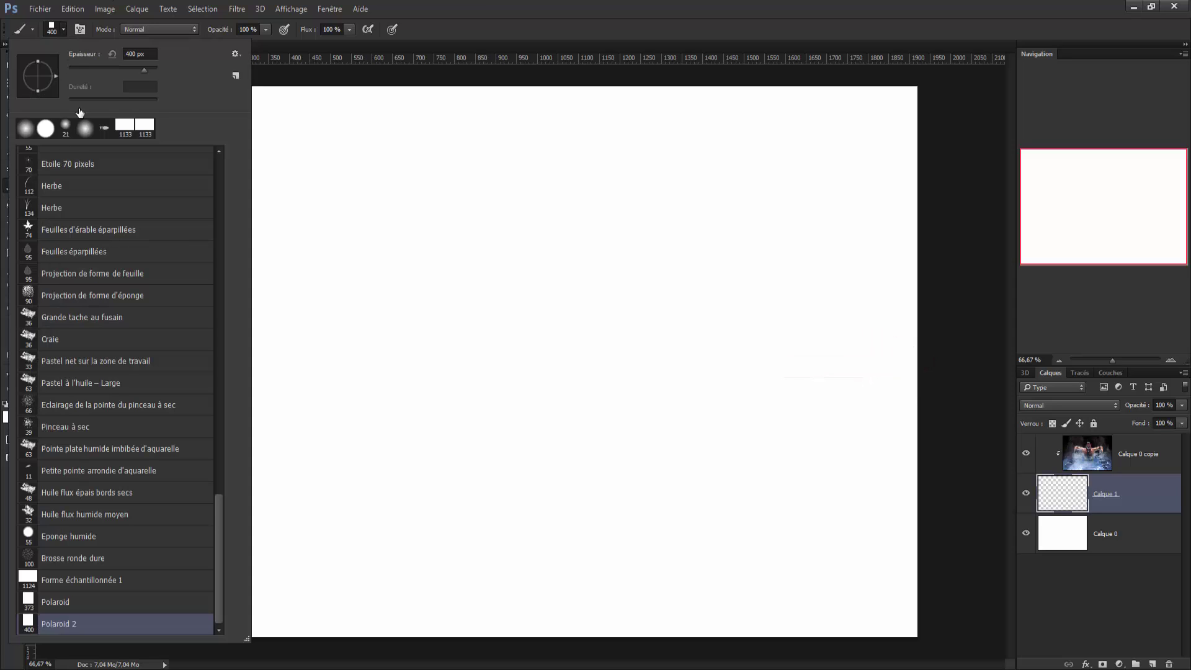
{"action": "left_click", "coordinate": [88, 626]}
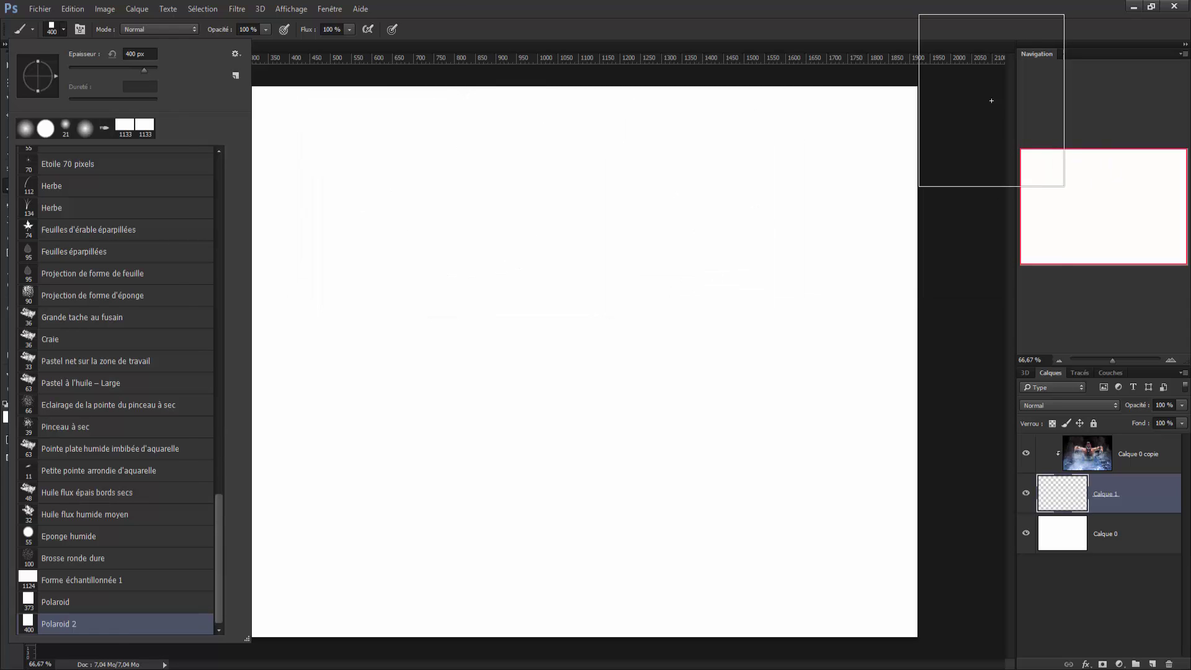
{"action": "key", "text": "F5"}
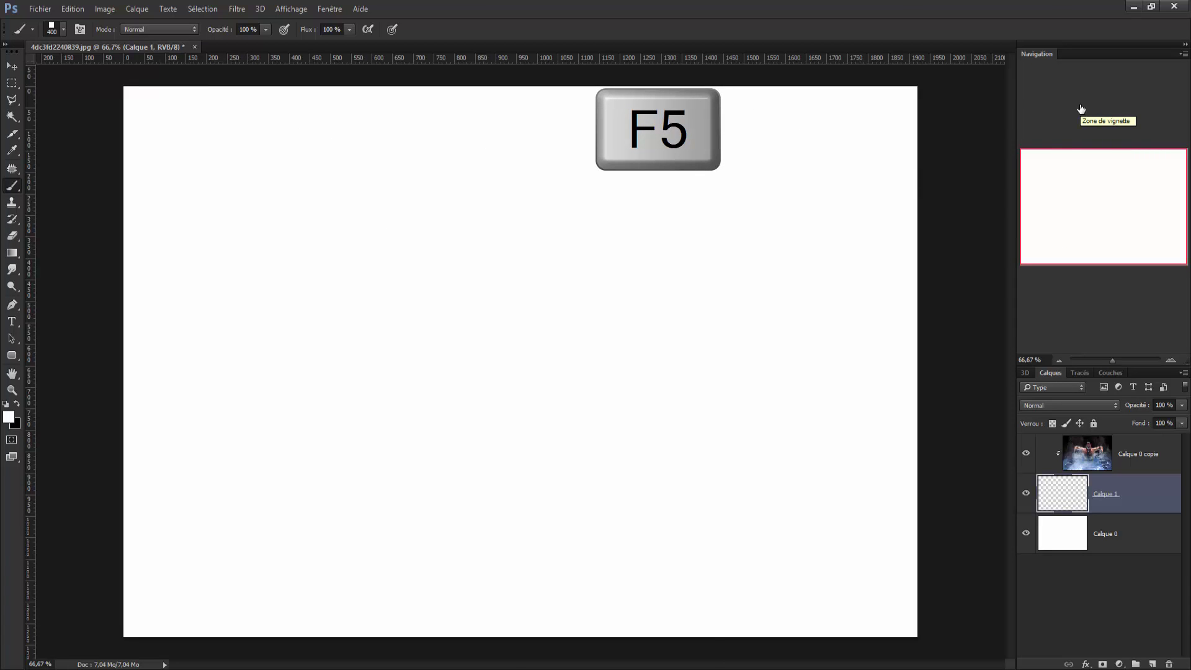
Set the Polaroid 2 brush to 411 px, 111% spacing and 1% angle jitter under Shape Dynamics
{"action": "key", "text": "F5"}
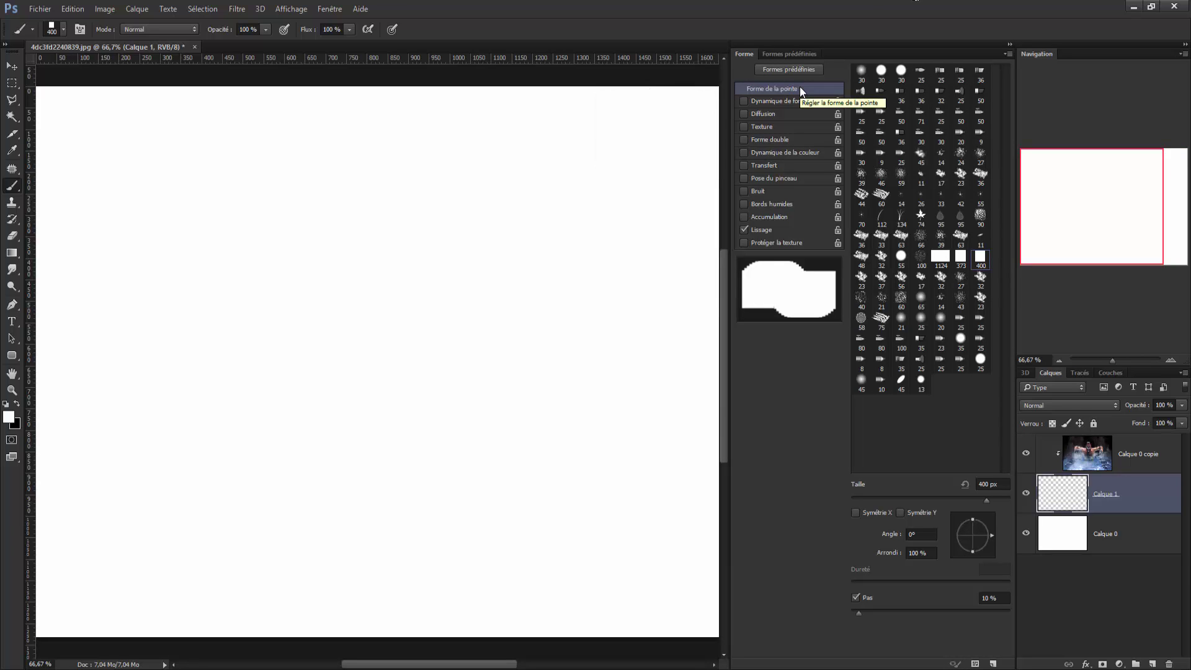
{"action": "left_click_drag", "start_coordinate": [986, 500], "coordinate": [987, 500]}
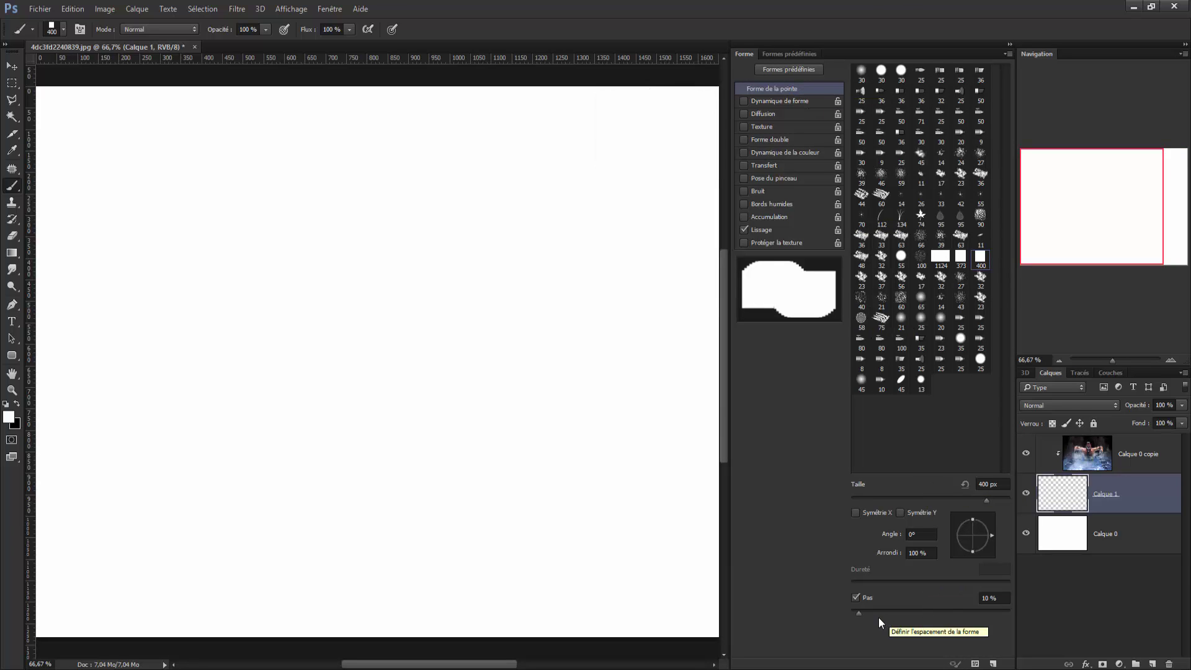
{"action": "left_click_drag", "start_coordinate": [878, 614], "coordinate": [935, 613]}
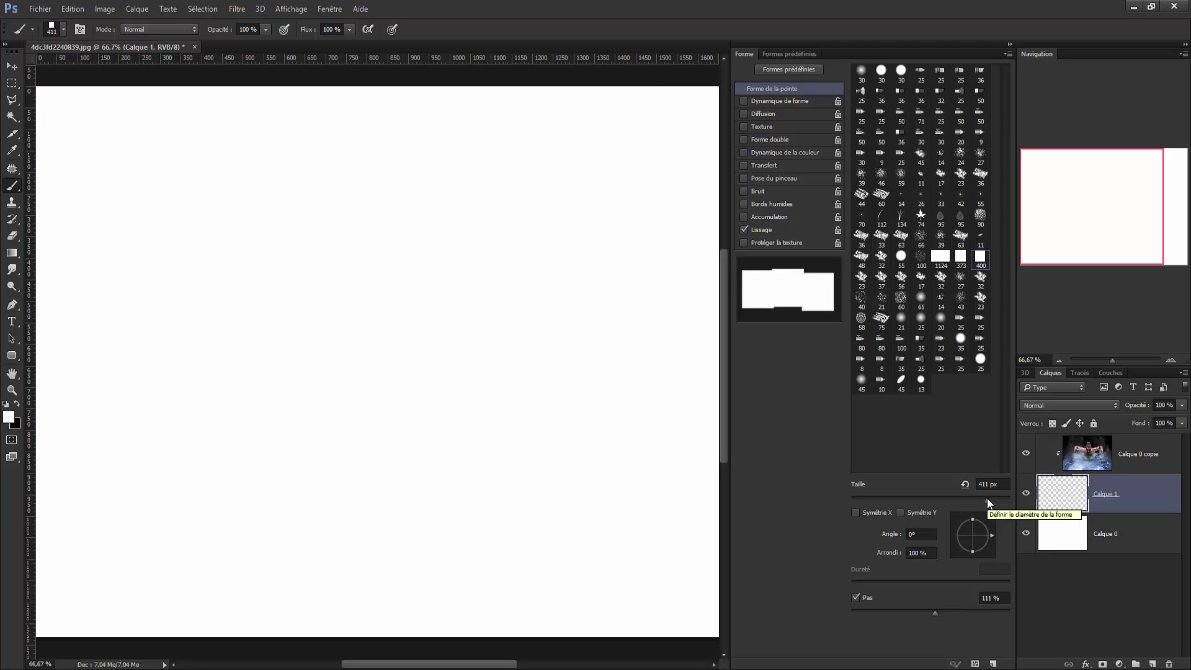
{"action": "left_click", "coordinate": [766, 102]}
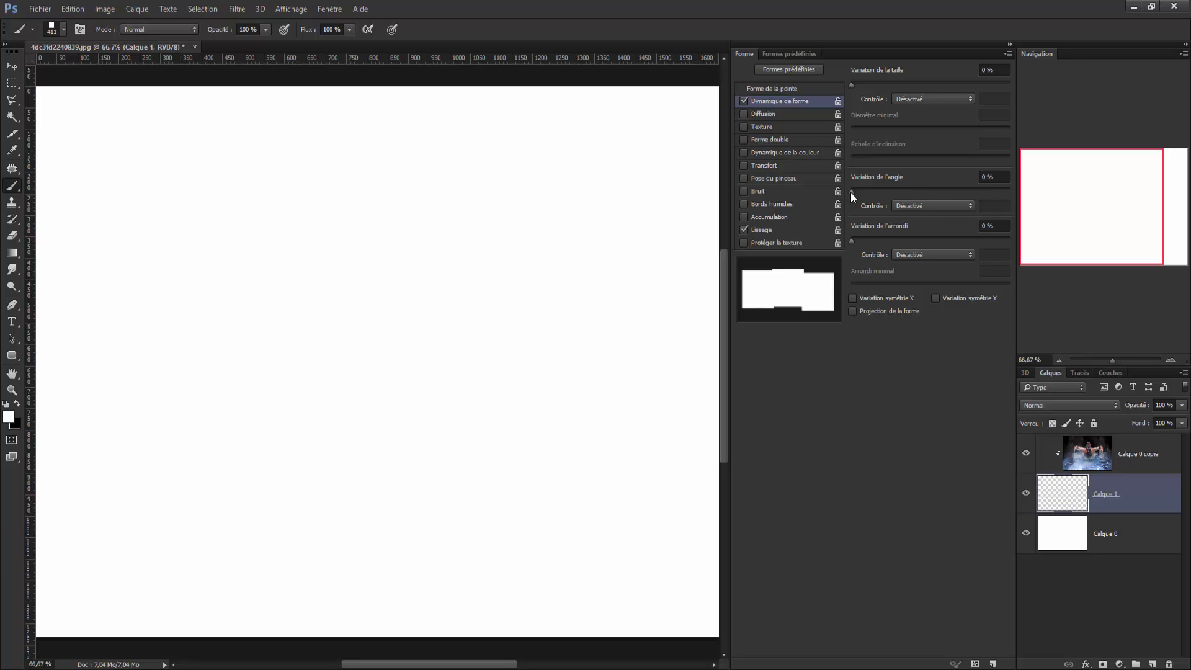
{"action": "left_click_drag", "start_coordinate": [851, 191], "coordinate": [852, 192]}
{"action": "key", "text": "F5"}
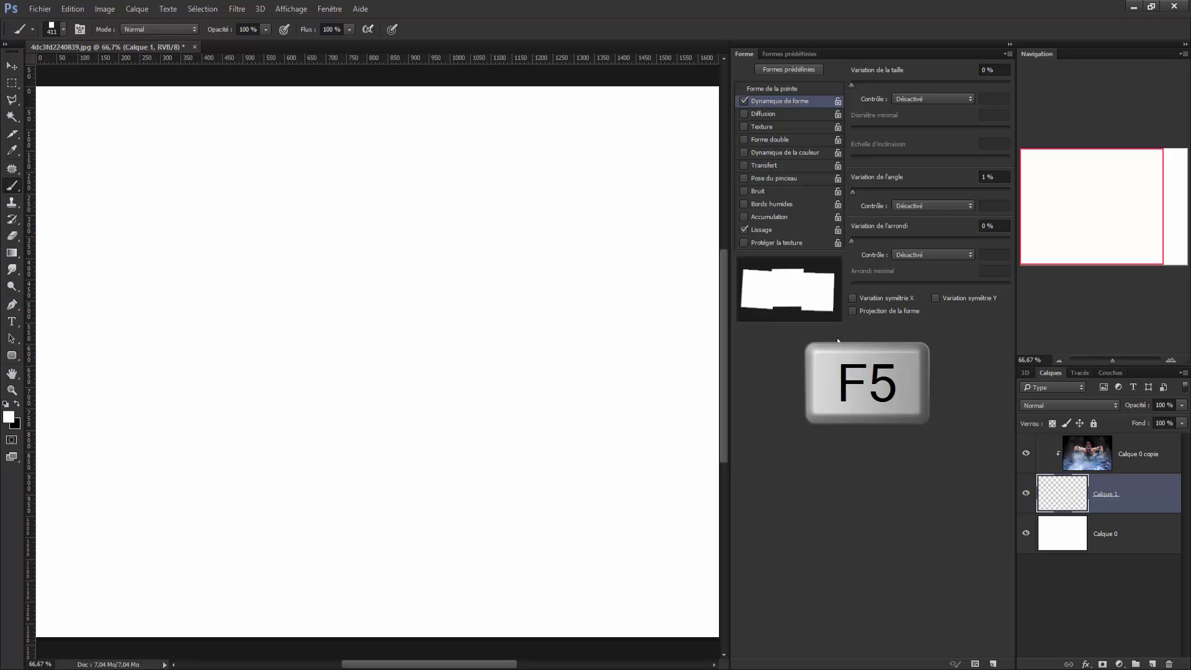
{"action": "key", "text": "F5"}
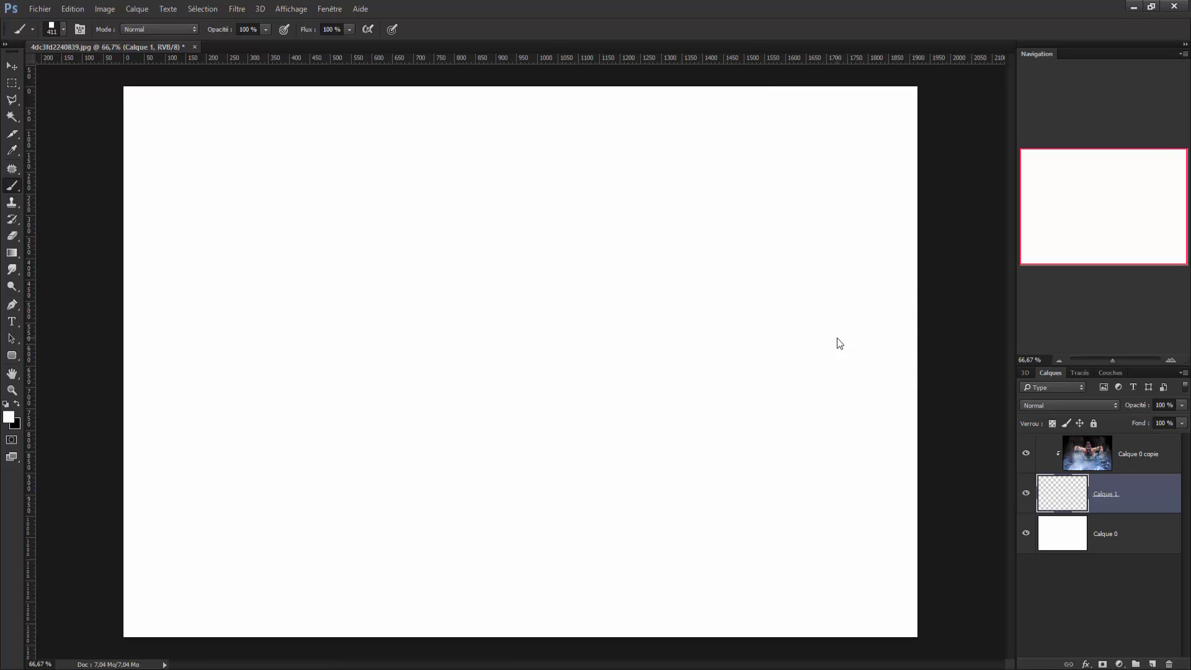
Zoom out and paint rows of tilted square stamps on Calque 1 to reveal the Wolverine photo
{"action": "key", "text": "ctrl+minus"}
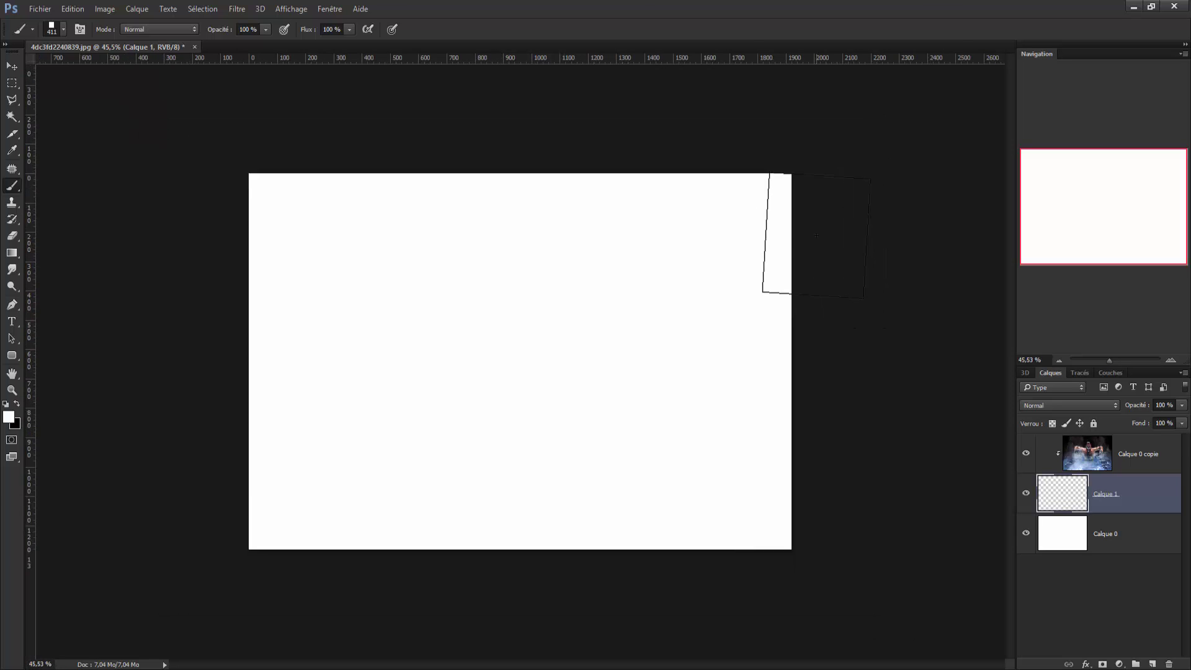
{"action": "key", "text": "ctrl+minus"}
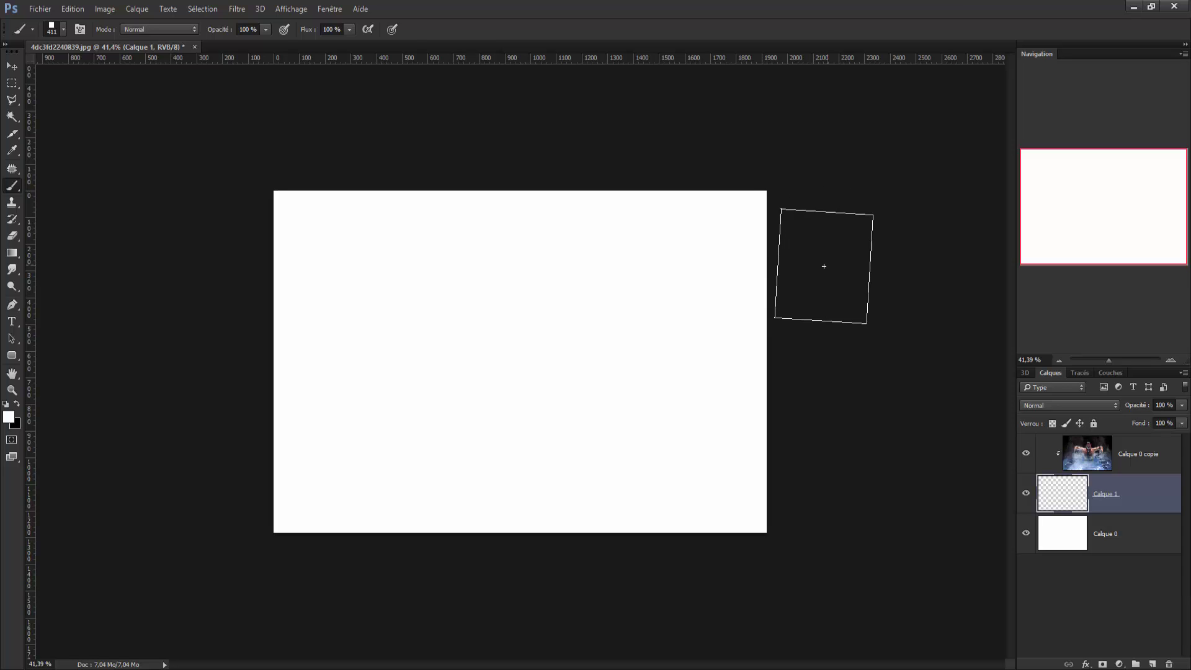
{"action": "mouse_move", "coordinate": [723, 265]}
{"action": "left_mouse_down"}
{"action": "mouse_move", "coordinate": [523, 264]}
{"action": "mouse_move", "coordinate": [198, 344]}
{"action": "left_mouse_up"}
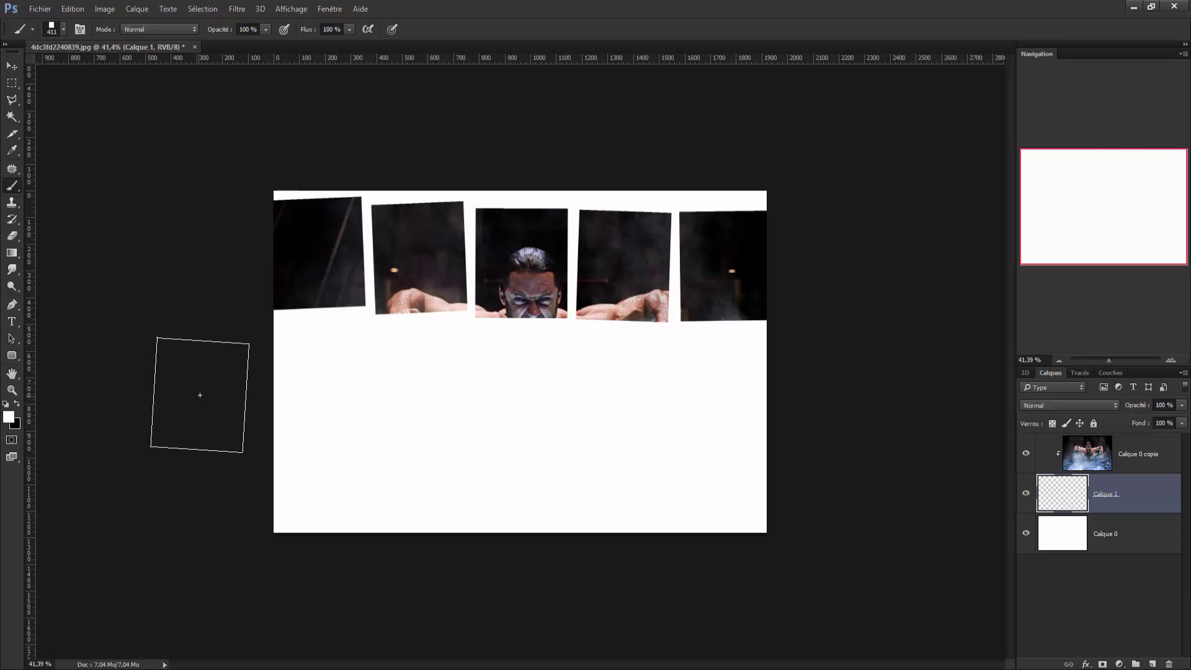
{"action": "mouse_move", "coordinate": [283, 391]}
{"action": "left_mouse_down"}
{"action": "mouse_move", "coordinate": [861, 416]}
{"action": "mouse_move", "coordinate": [773, 523]}
{"action": "mouse_move", "coordinate": [254, 506]}
{"action": "left_mouse_up"}
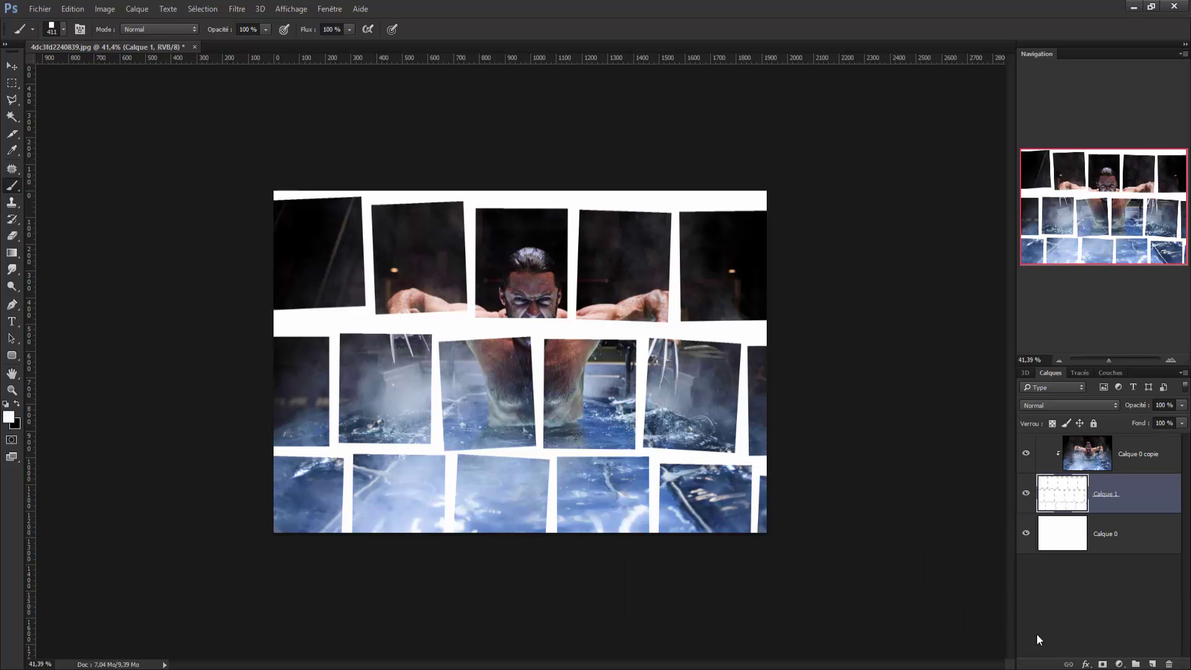
Give Calque 1 a 10 px white inside stroke and enable a drop shadow
{"action": "left_click", "coordinate": [1086, 664]}
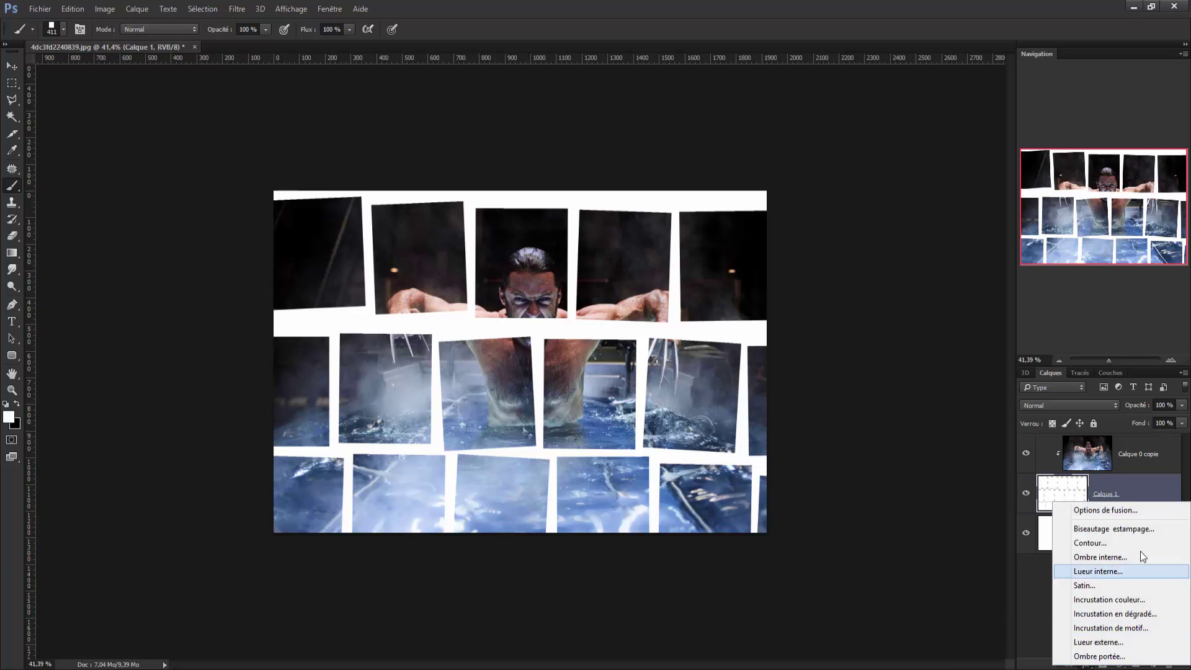
{"action": "left_click", "coordinate": [1126, 542]}
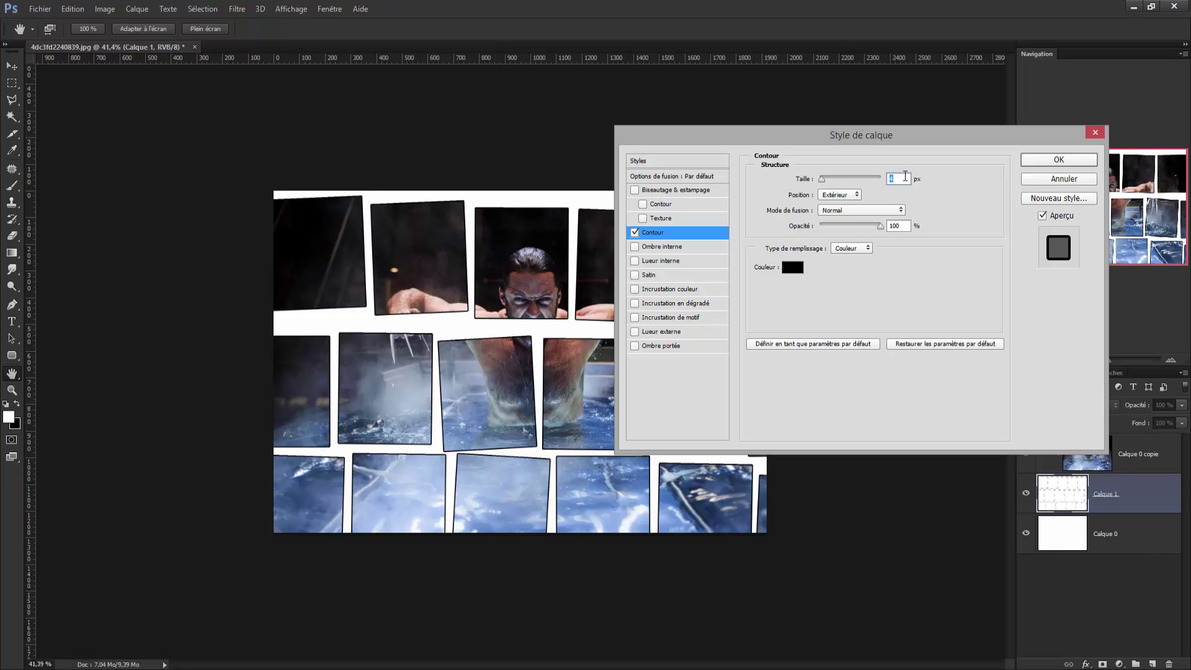
{"action": "type", "text": "10"}
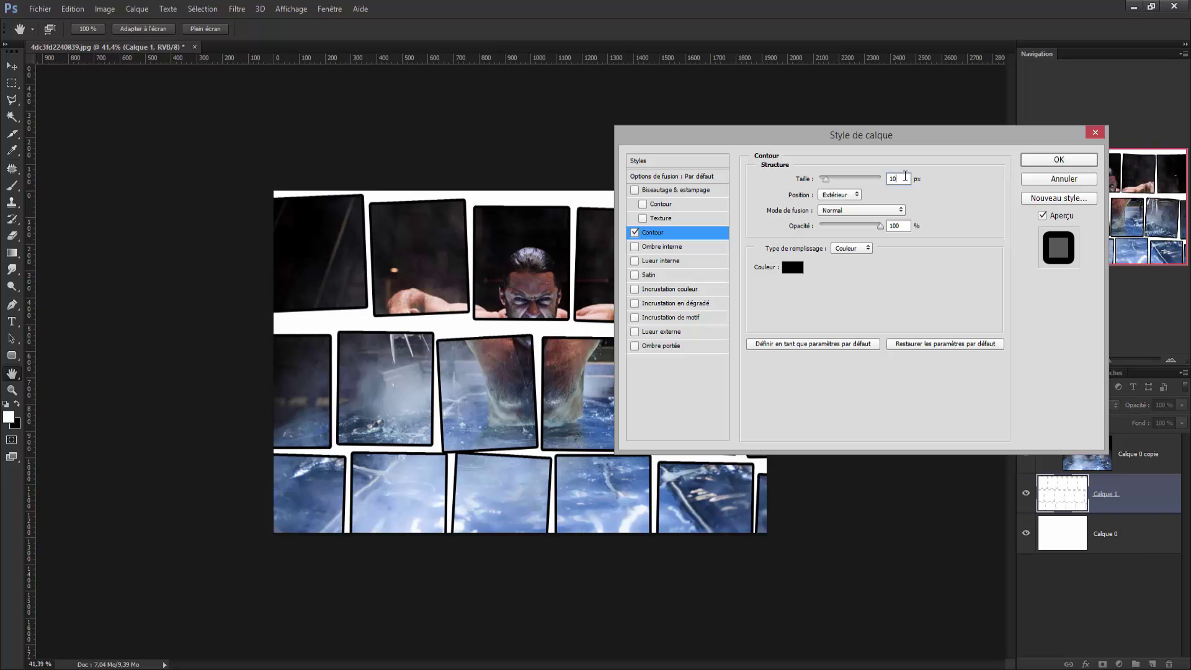
{"action": "left_click", "coordinate": [858, 197]}
{"action": "left_click", "coordinate": [849, 207]}
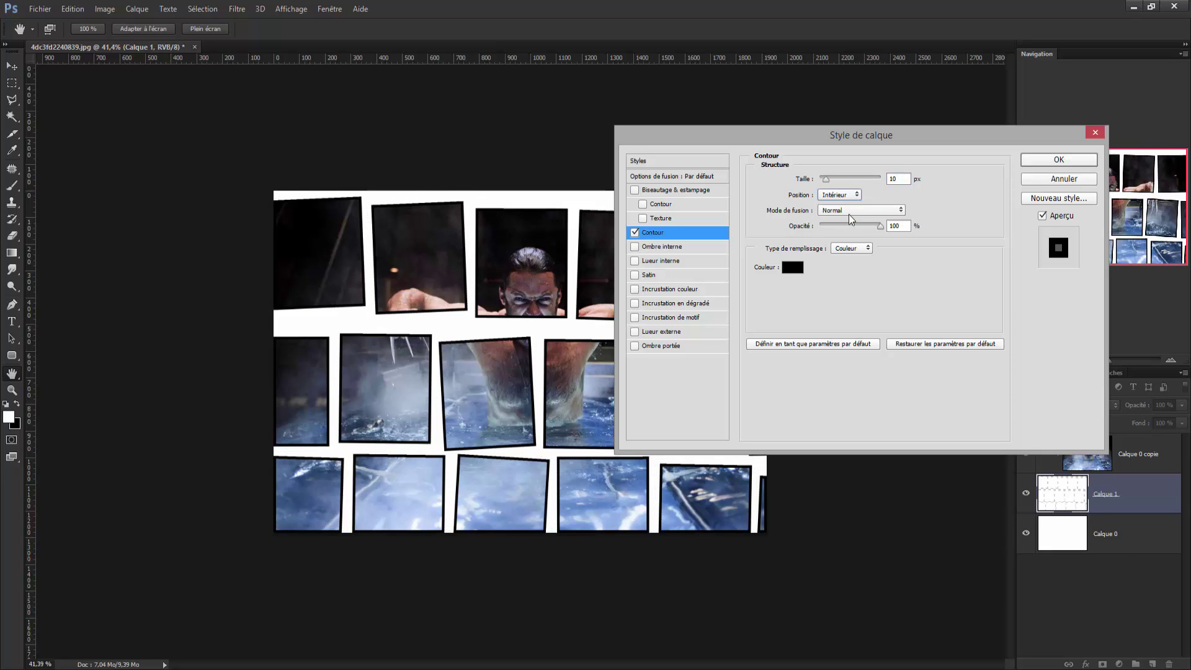
{"action": "left_click", "coordinate": [797, 269]}
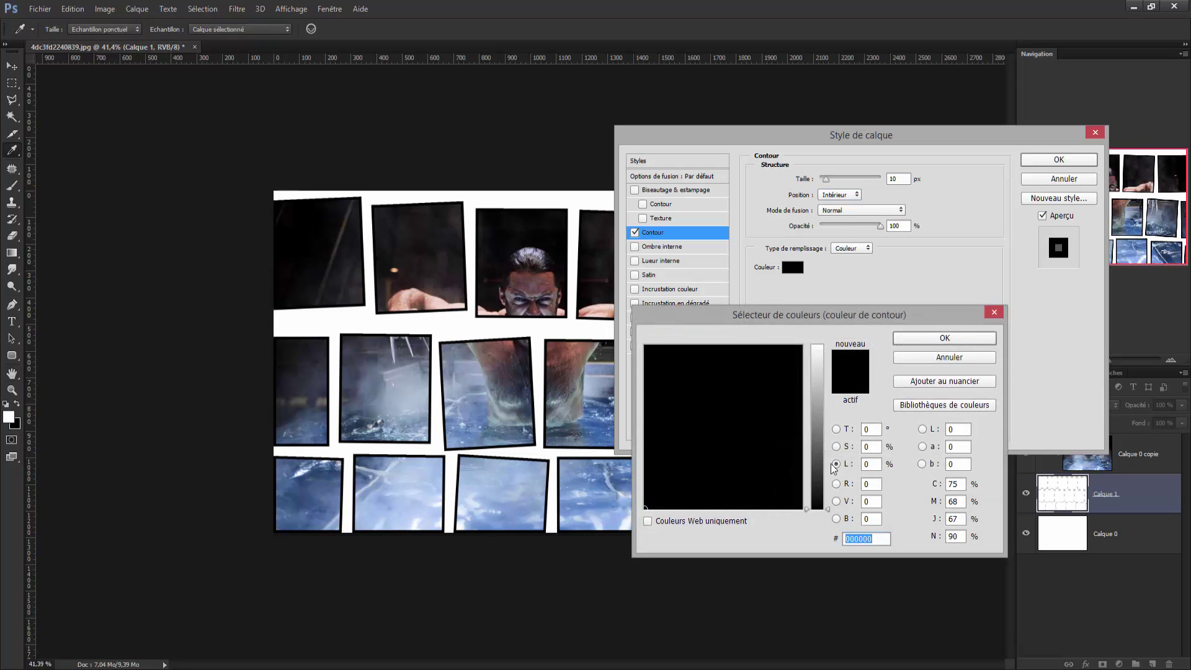
{"action": "left_click_drag", "start_coordinate": [831, 509], "coordinate": [828, 342]}
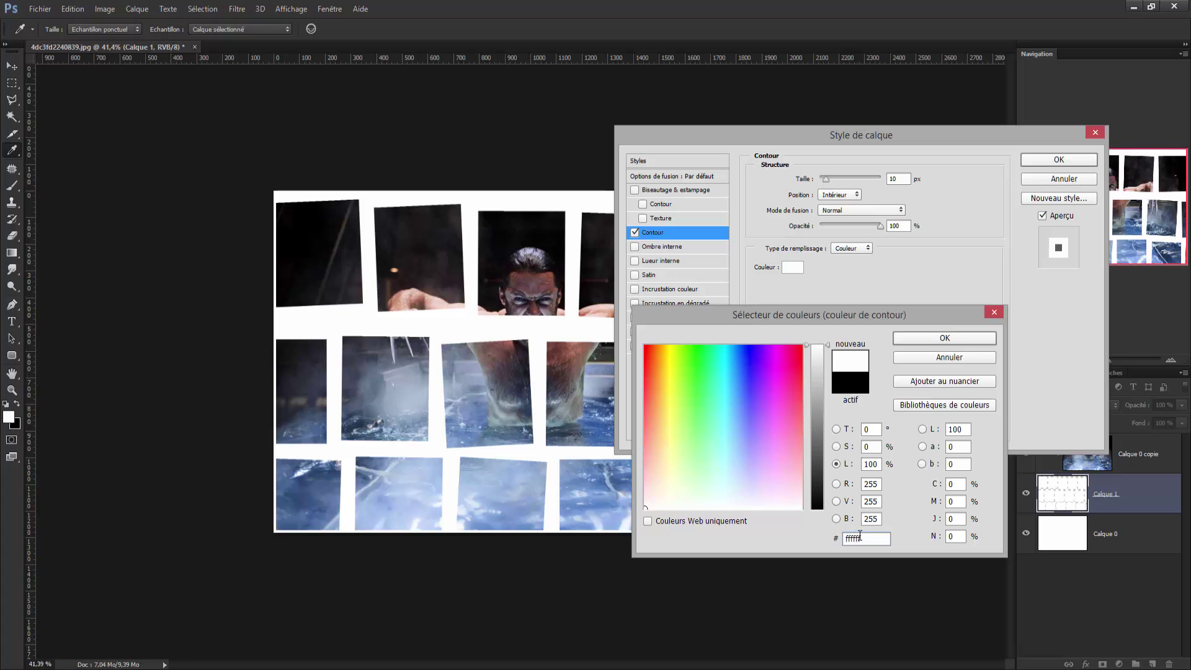
{"action": "left_click", "coordinate": [910, 333]}
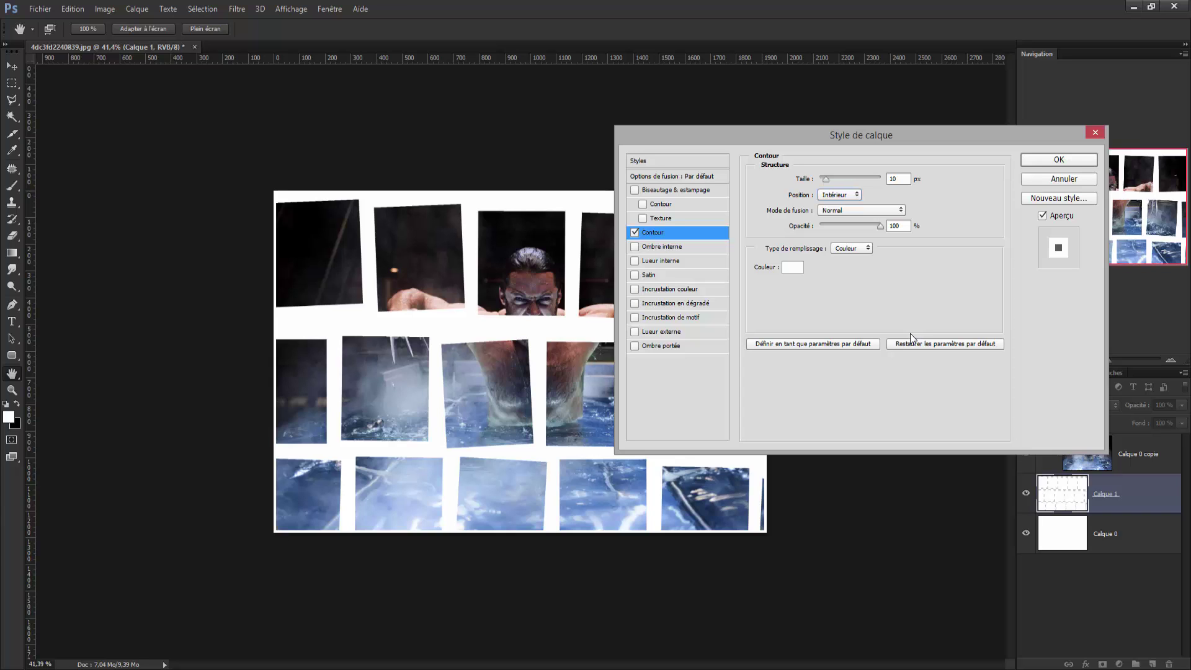
{"action": "left_click", "coordinate": [634, 347]}
Set the drop shadow to 20% opacity, 10 px distance and an independent angle, then apply the style
{"action": "left_click", "coordinate": [651, 346]}
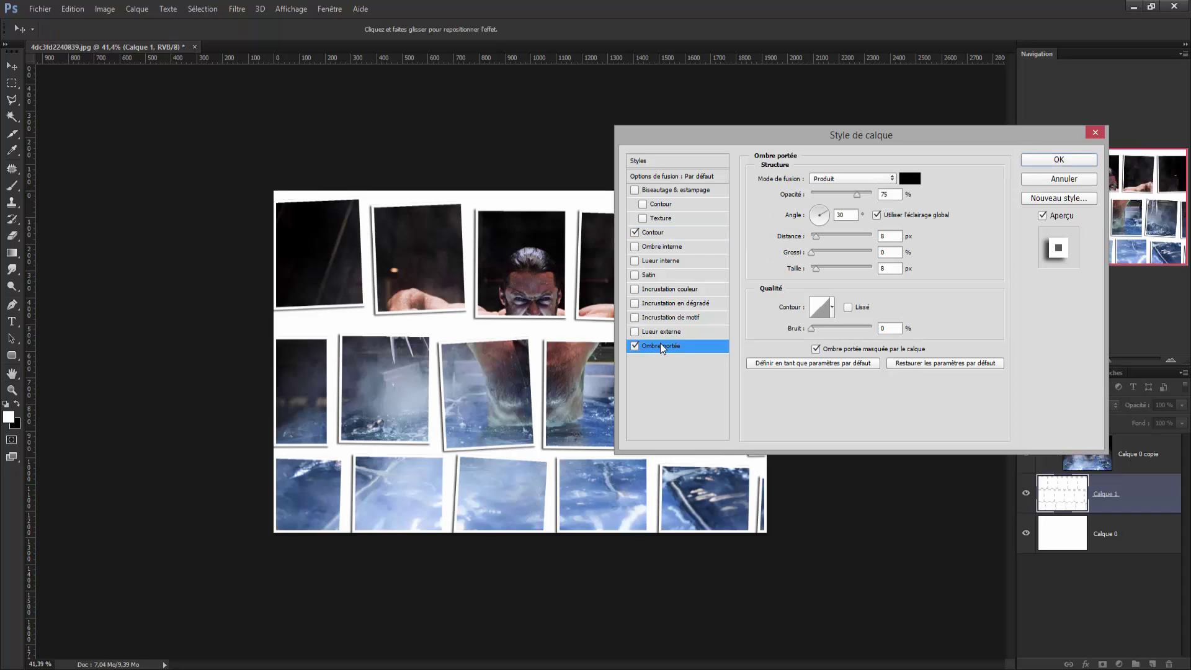
{"action": "double_click", "coordinate": [876, 195]}
{"action": "type", "text": "20"}
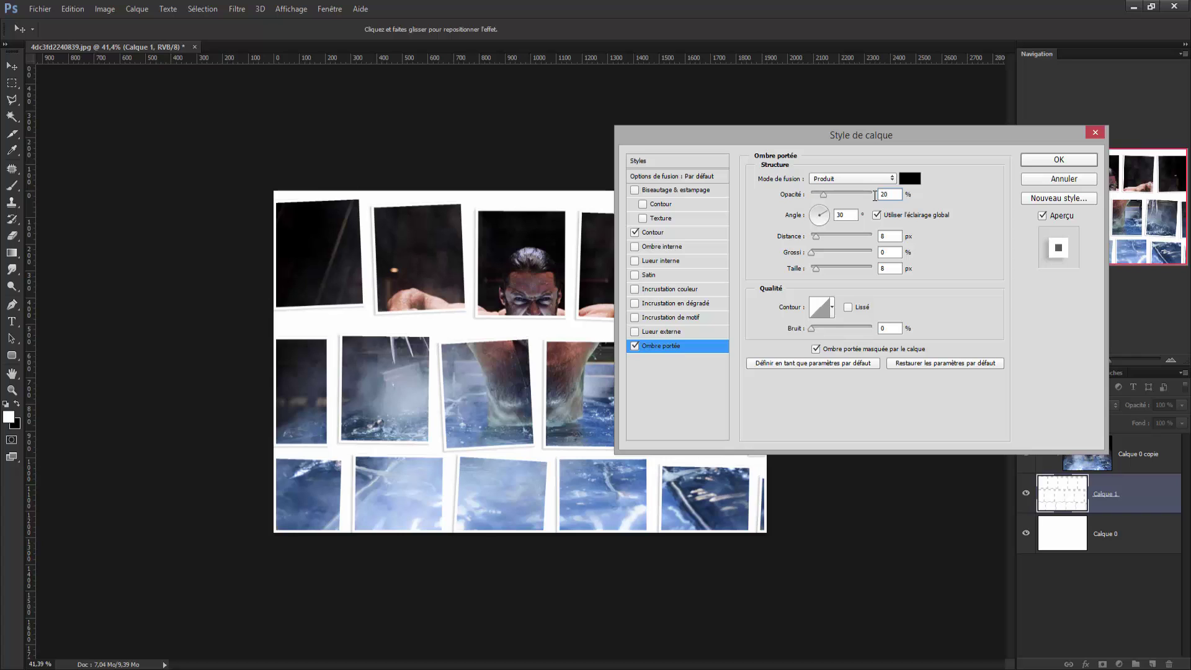
{"action": "double_click", "coordinate": [880, 236]}
{"action": "type", "text": "10"}
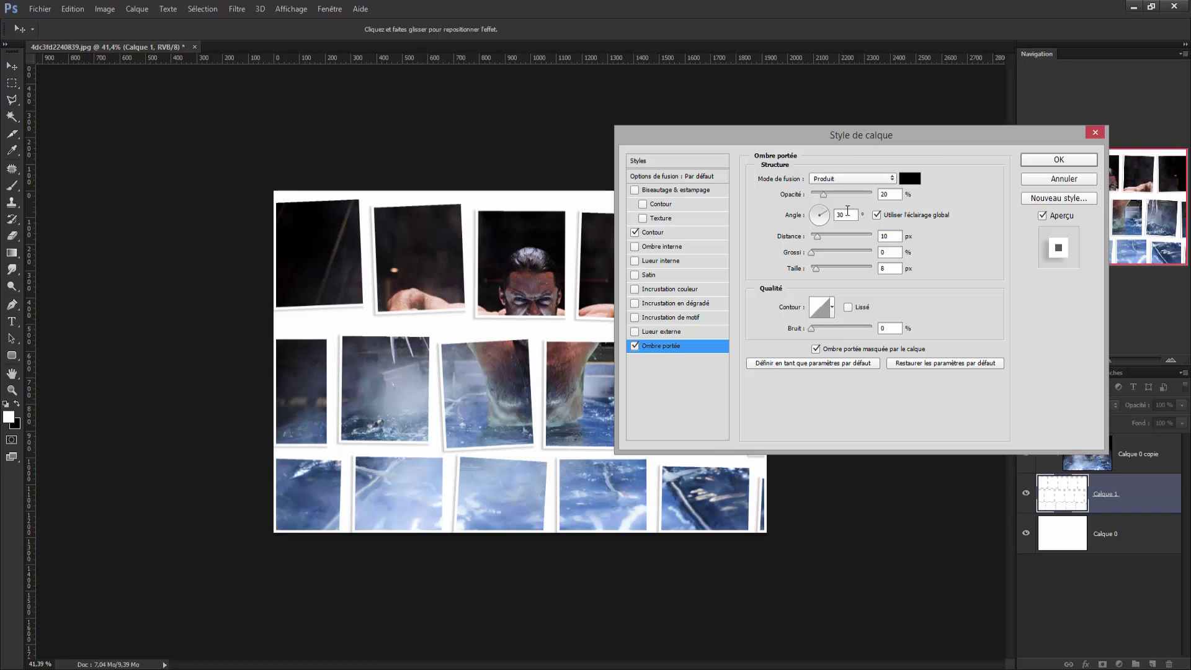
{"action": "double_click", "coordinate": [838, 215]}
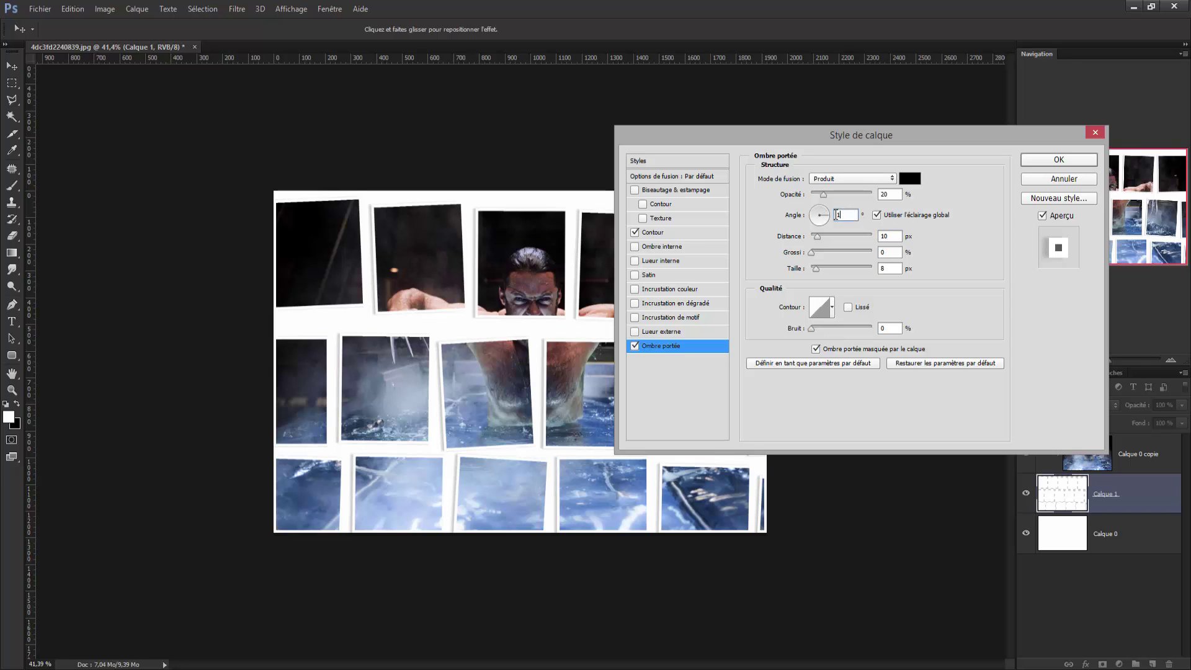
{"action": "type", "text": "140"}
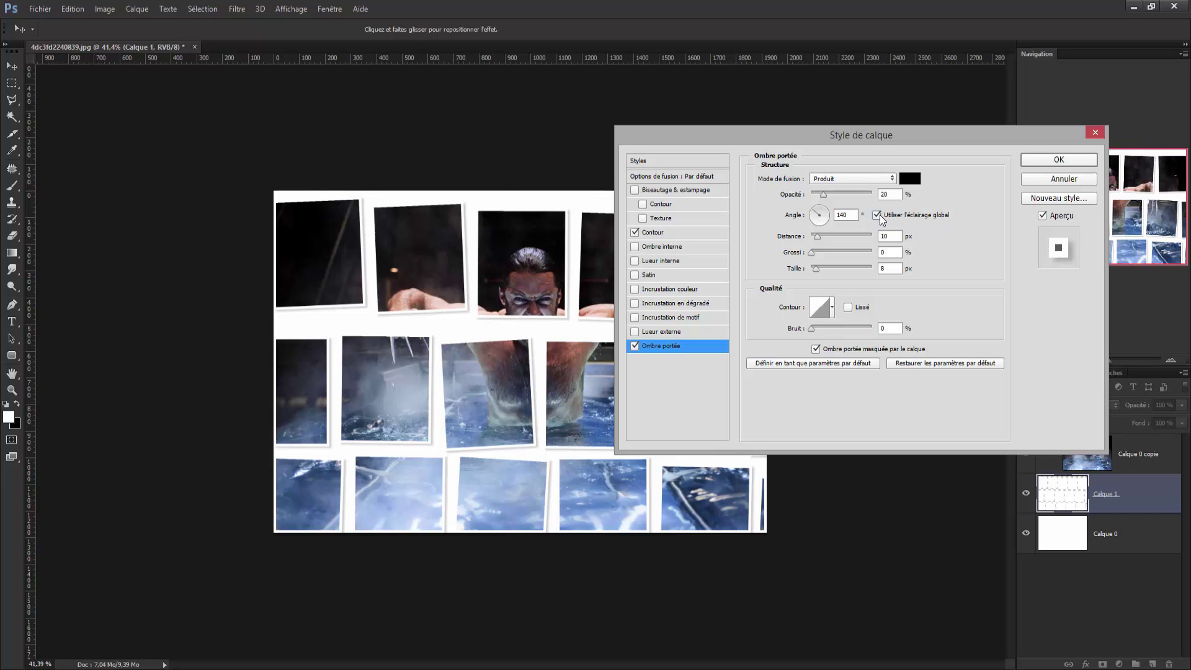
{"action": "left_click", "coordinate": [876, 215]}
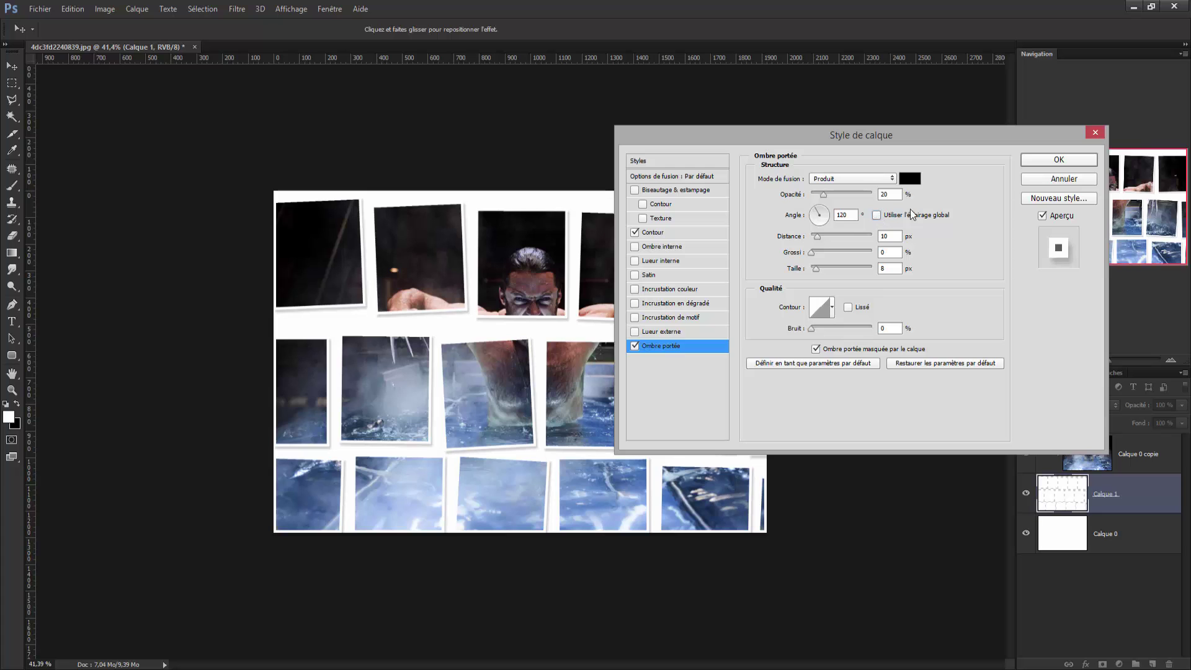
{"action": "left_click", "coordinate": [1047, 155]}
{"action": "key", "text": "b"}
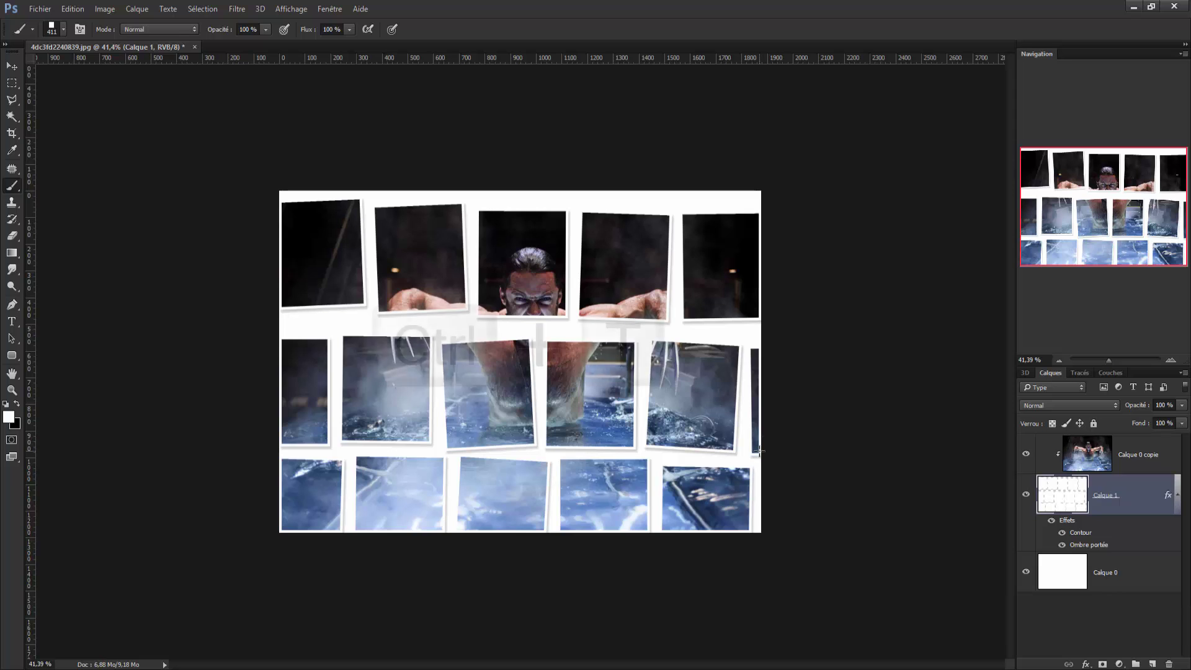
Widen Calque 1's frames to about 102% so they span the full 1920 px canvas
{"action": "key", "text": "ctrl+t"}
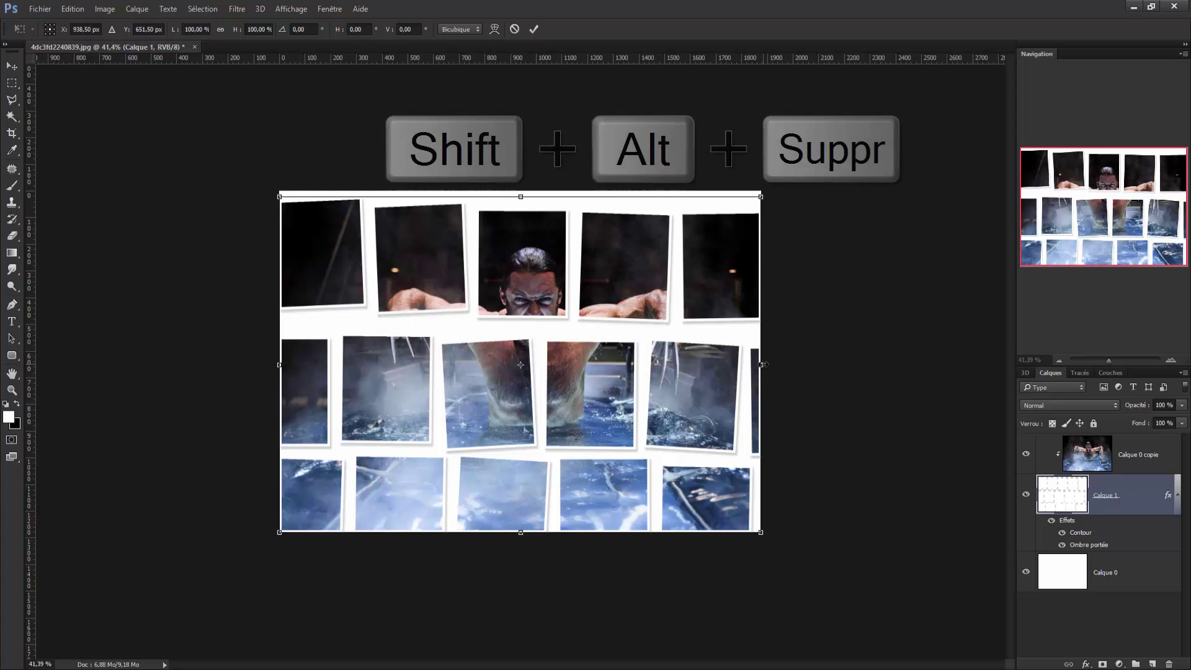
{"action": "left_click_drag", "start_coordinate": [766, 364], "coordinate": [769, 366]}
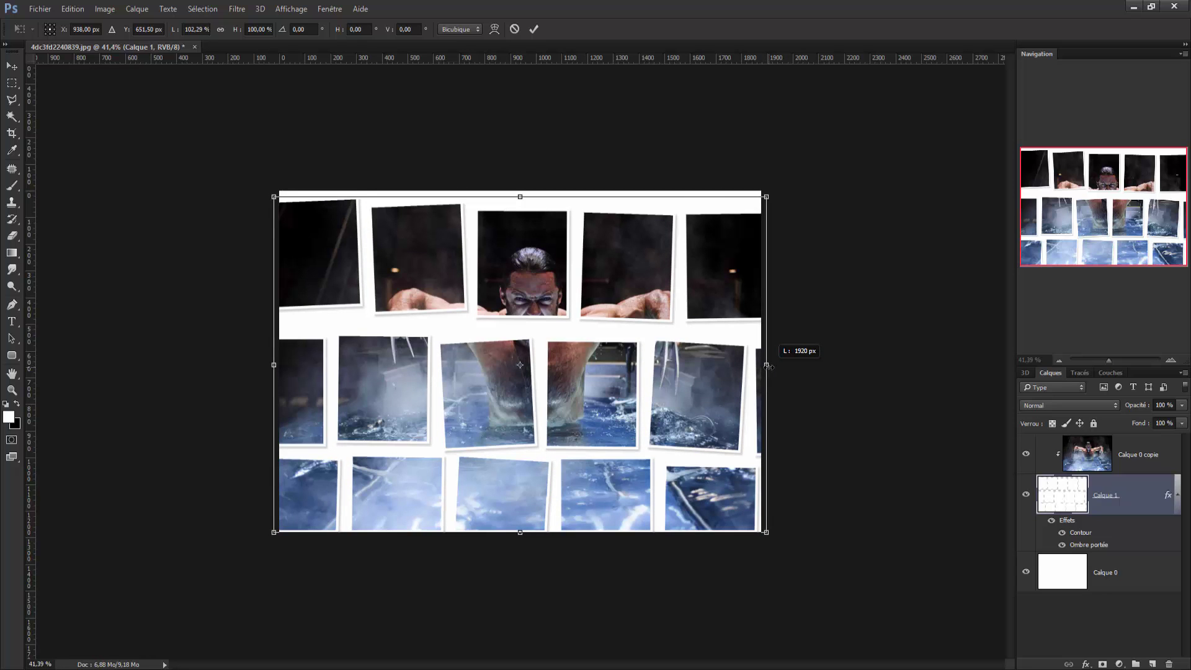
{"action": "left_click_drag", "start_coordinate": [769, 367], "coordinate": [769, 367]}
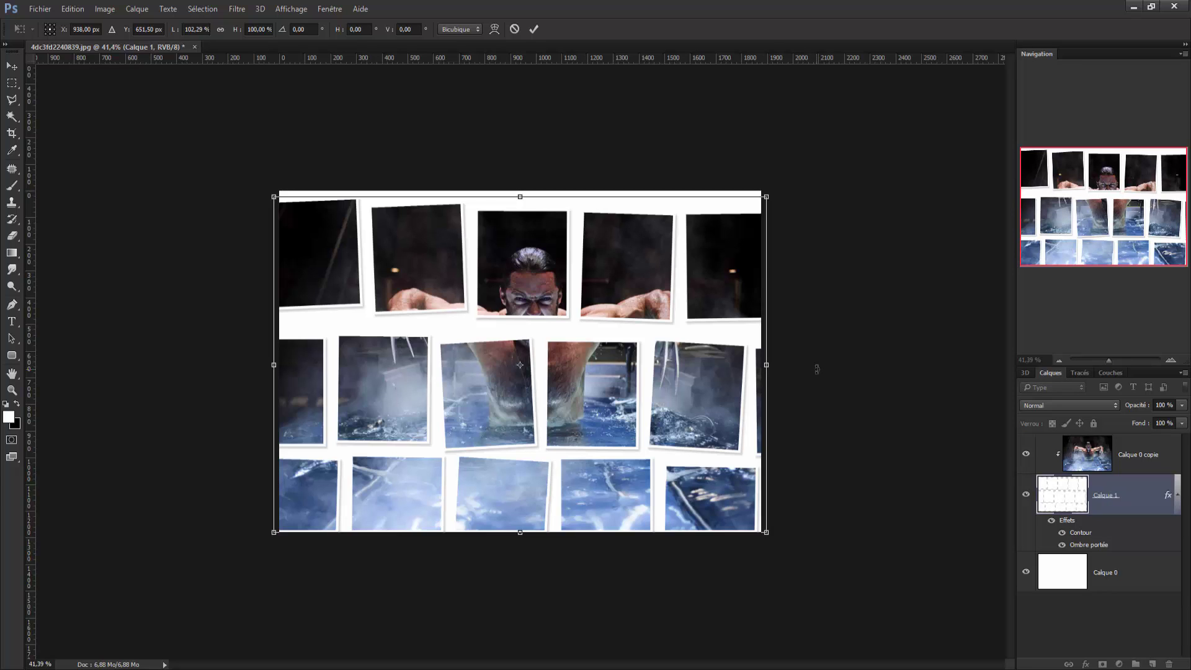
{"action": "key", "text": "Return"}
{"action": "key", "text": "b"}
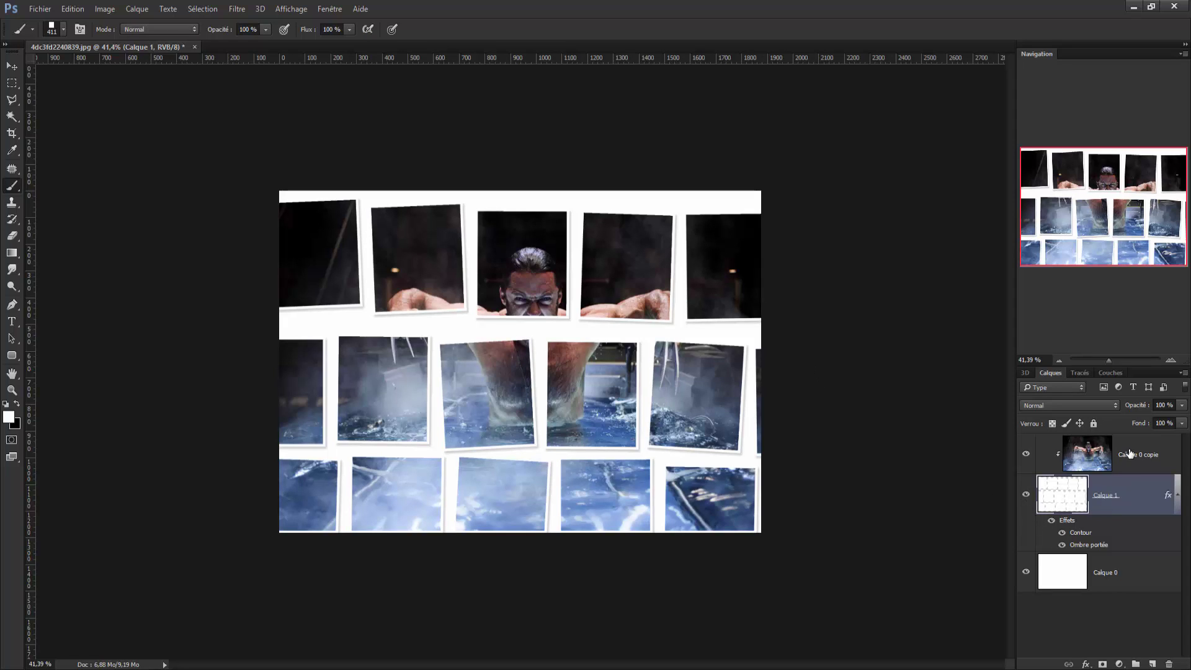
Scale the clipped Wolverine photo on Calque 0 copie to about 110% and shift it left to centre his face
{"action": "left_click", "coordinate": [1129, 454]}
{"action": "key", "text": "ctrl+t"}
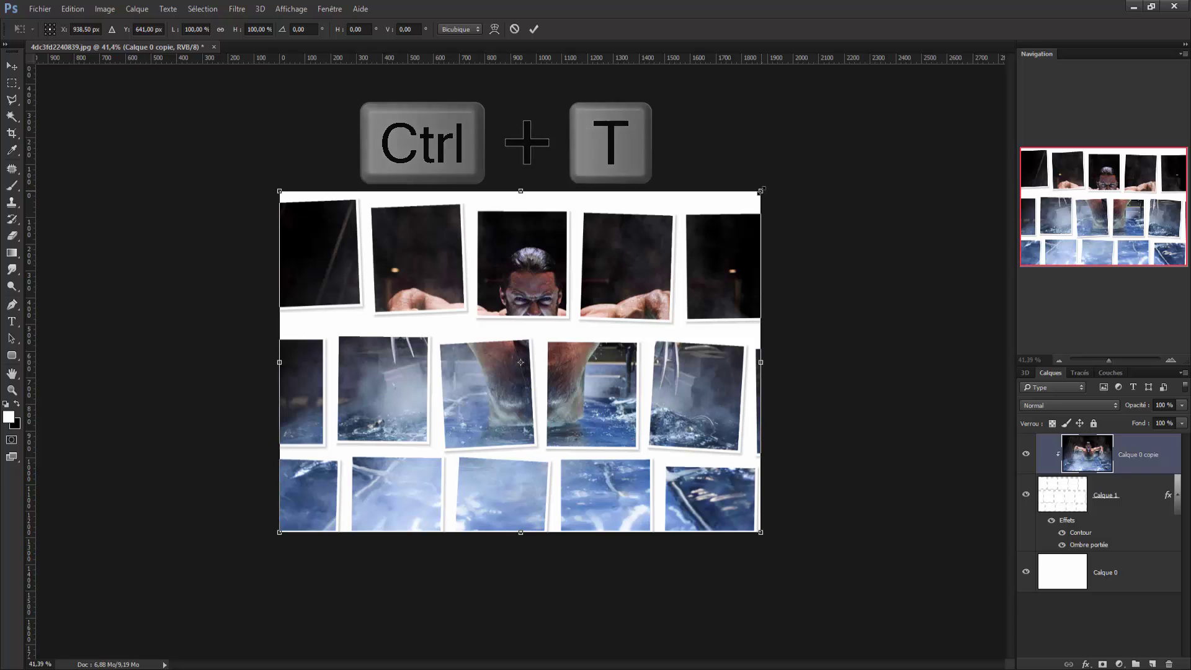
{"action": "left_click_drag", "start_coordinate": [761, 190], "coordinate": [820, 149]}
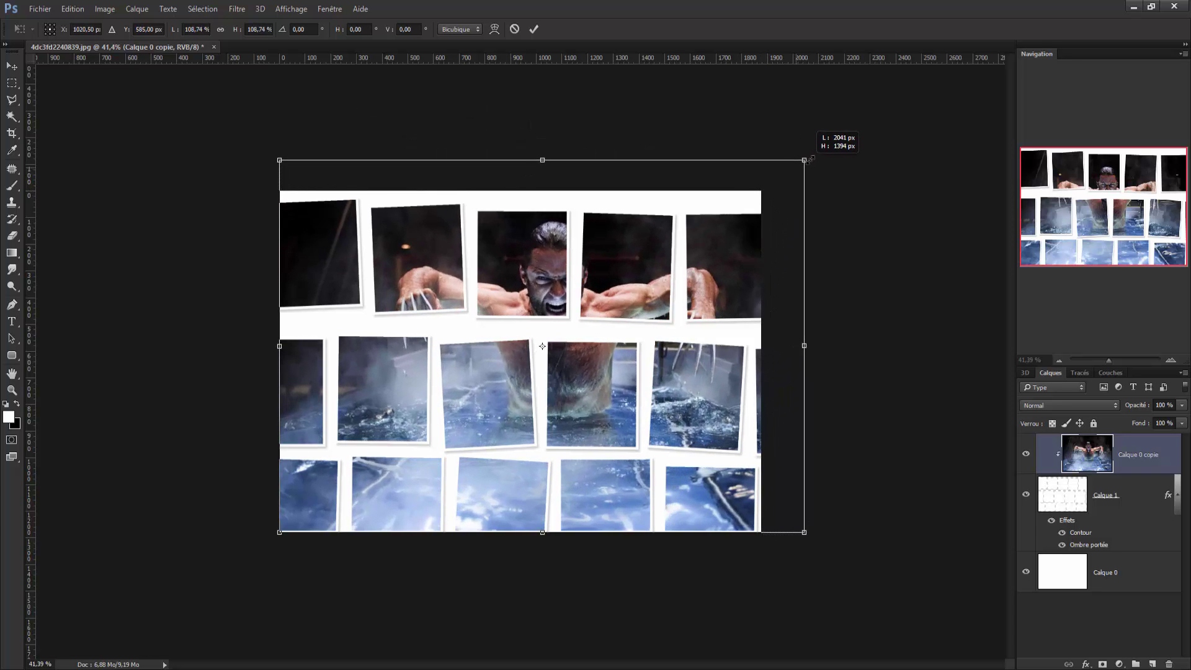
{"action": "left_click_drag", "start_coordinate": [820, 149], "coordinate": [810, 157]}
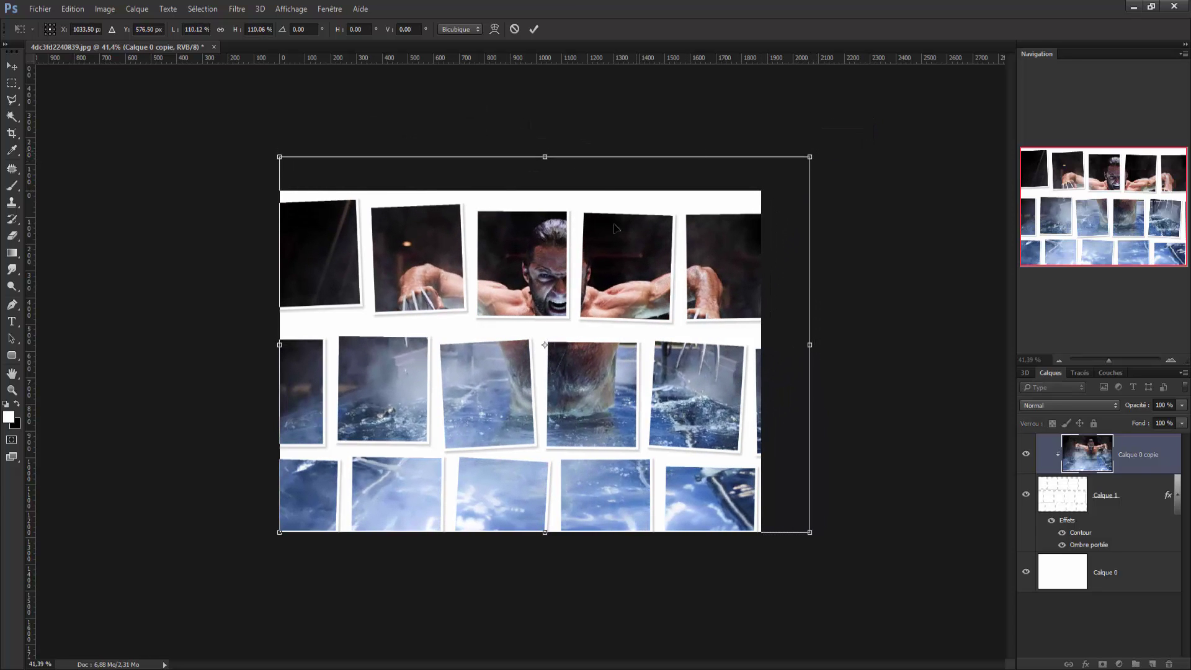
{"action": "left_click_drag", "start_coordinate": [602, 189], "coordinate": [567, 187]}
{"action": "key", "text": "Return"}
{"action": "key", "text": "b"}
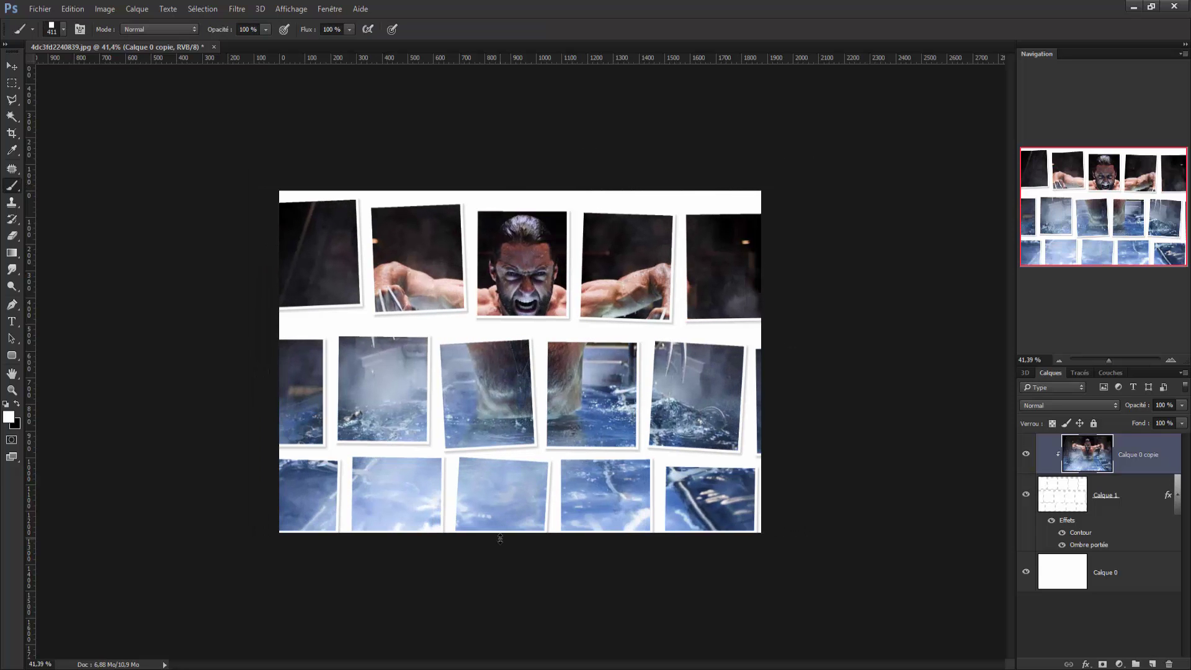